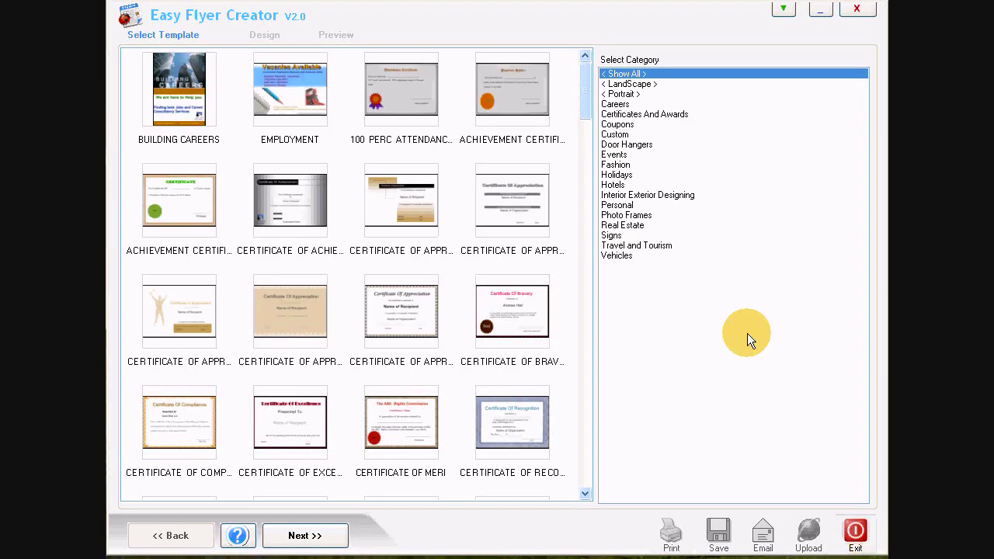
Start a new flyer from the Custom Portrait template in the Custom category.
left_click(618, 137)
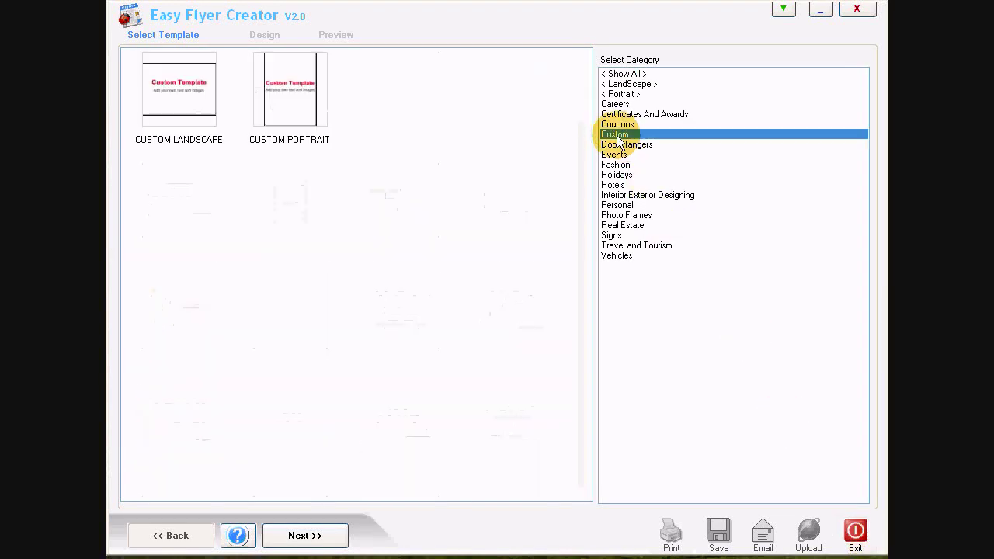
left_click(285, 91)
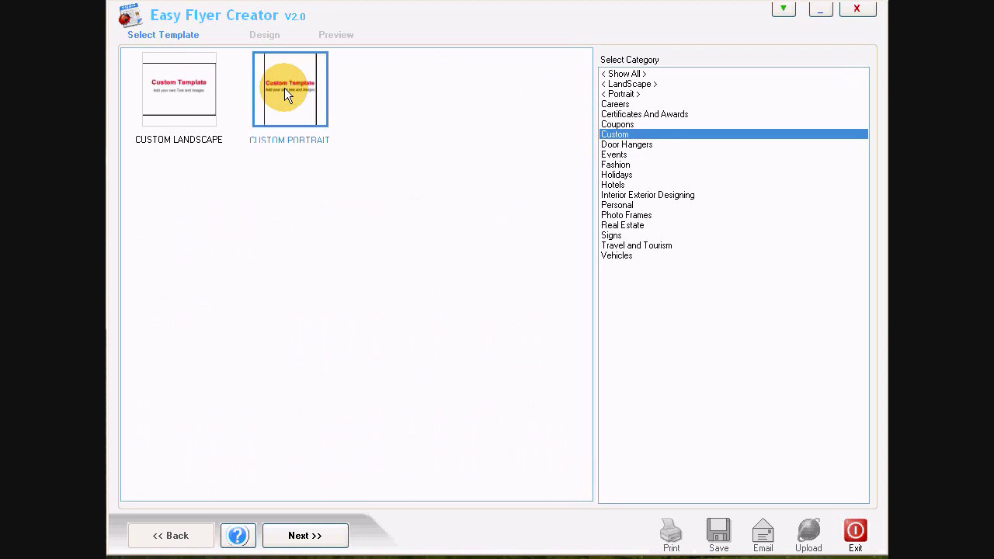
left_click(301, 532)
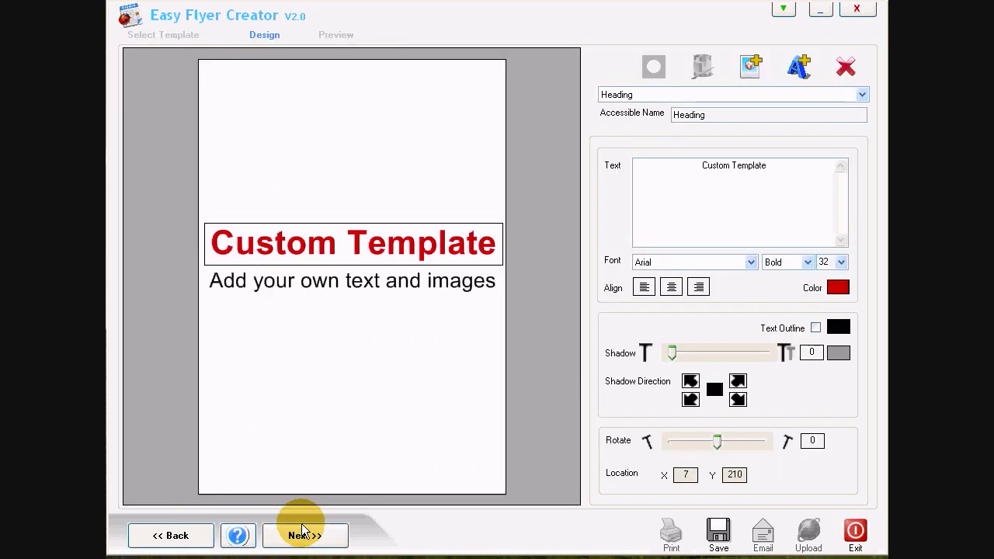
Delete the Custom Template heading and the sub heading placeholder, leaving a blank page.
right_click(366, 241)
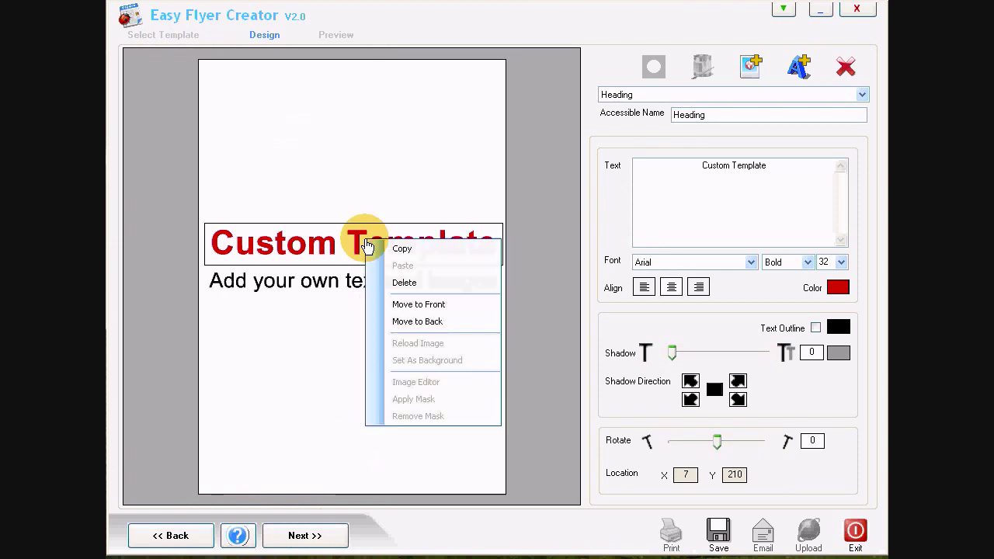
left_click(391, 284)
right_click(386, 286)
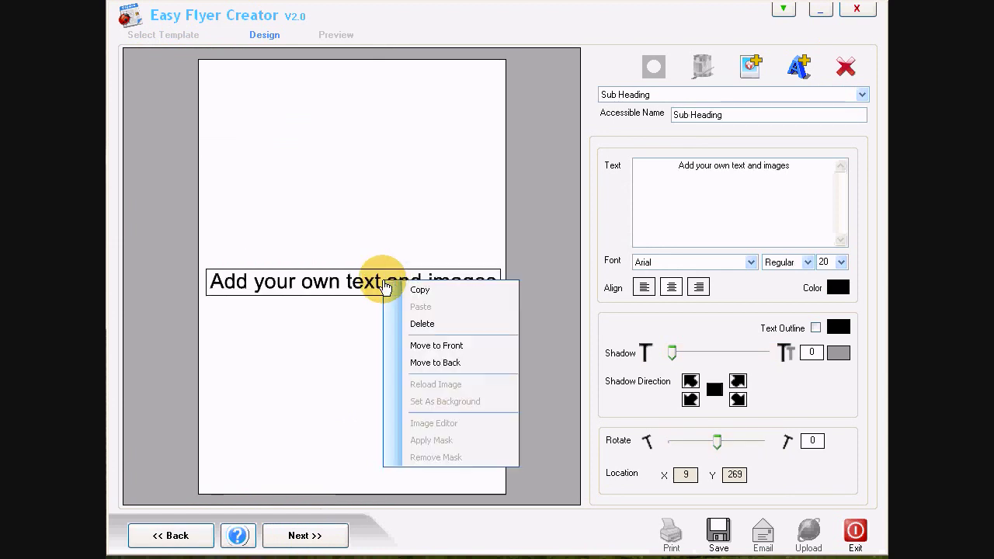
left_click(395, 326)
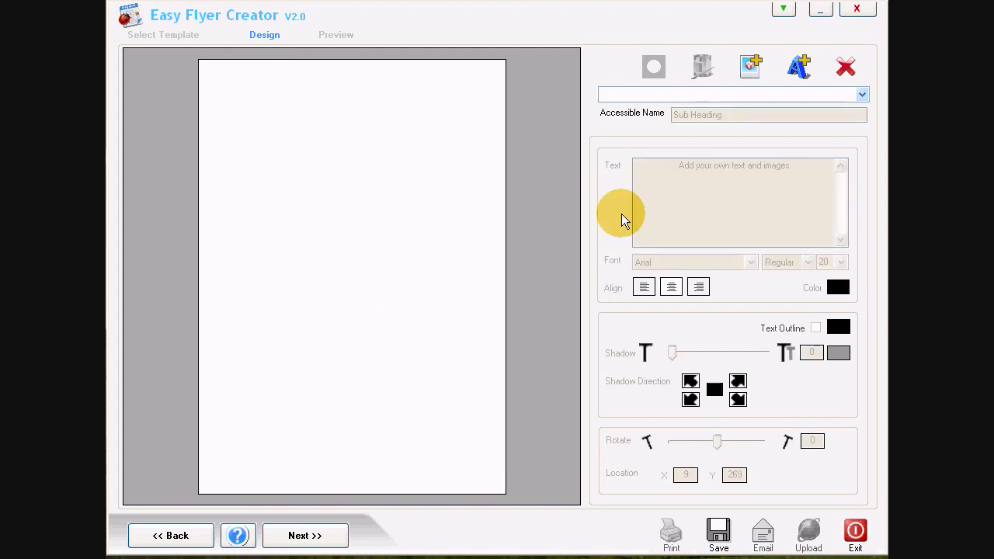
left_click(750, 66)
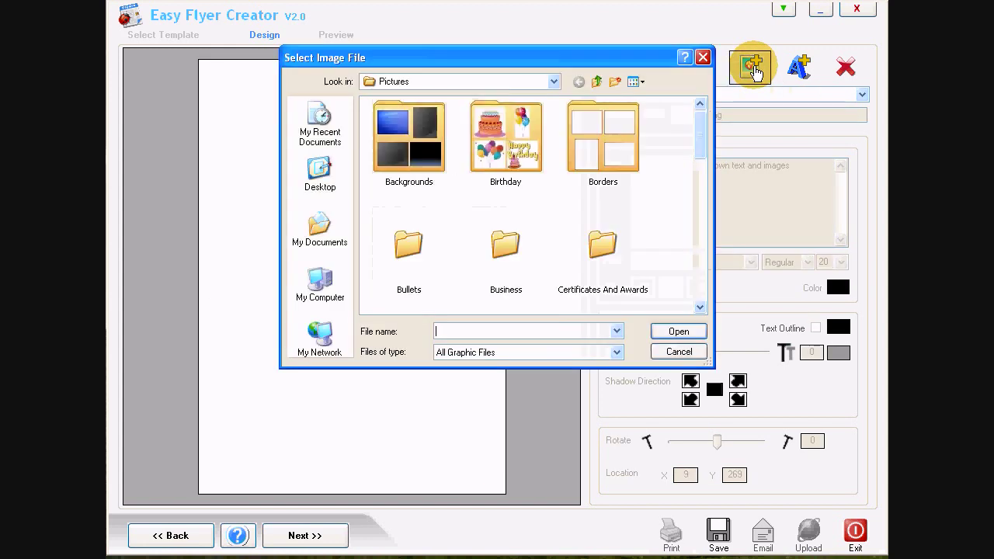
Insert Sky Blue Design (Portrait).jpg from the Backgrounds folder.
left_click(407, 138)
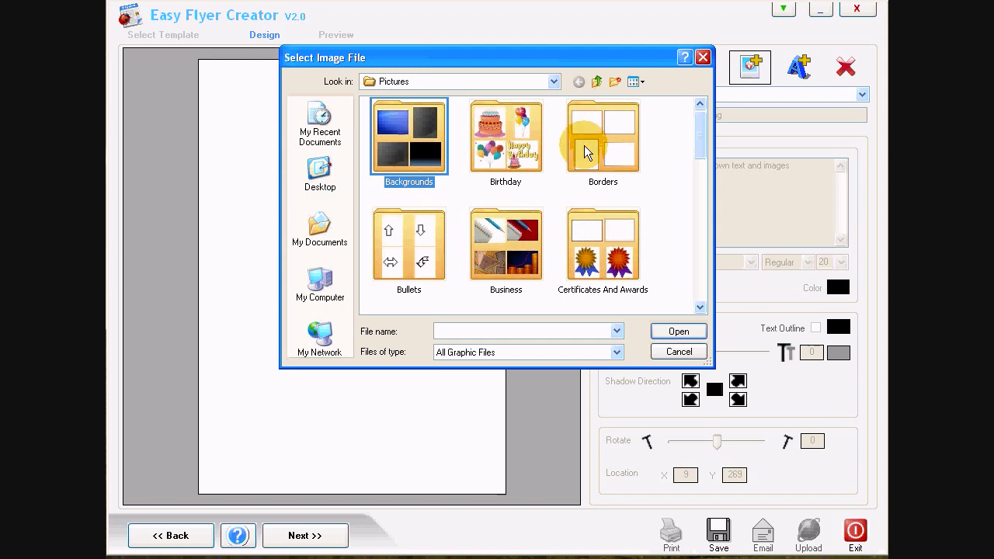
left_click(678, 334)
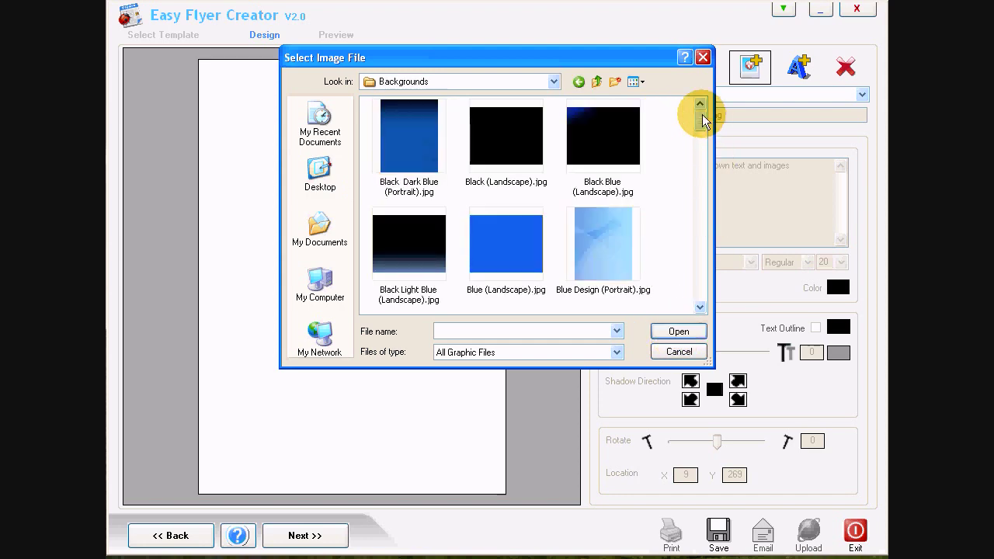
left_click_drag(697, 124, 693, 206)
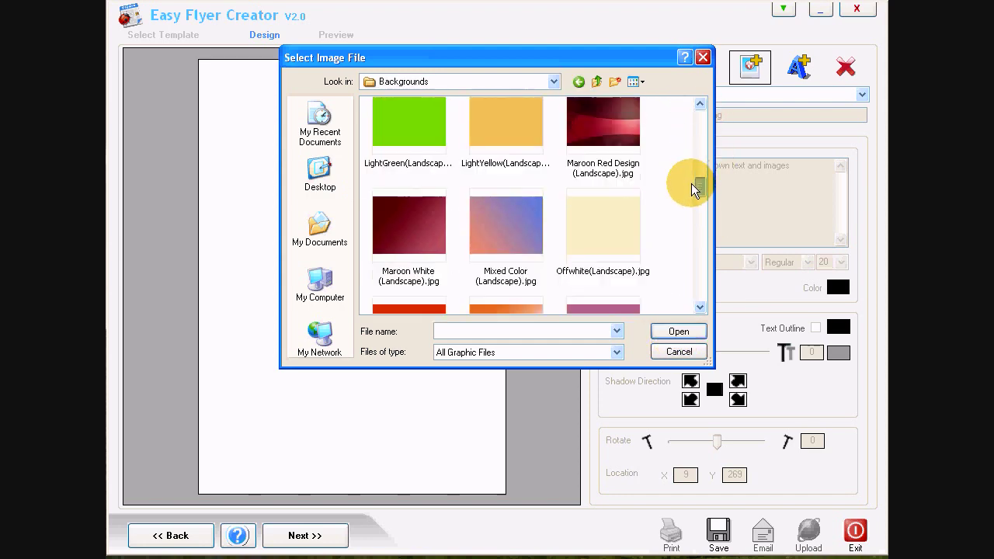
left_click_drag(690, 200, 688, 221)
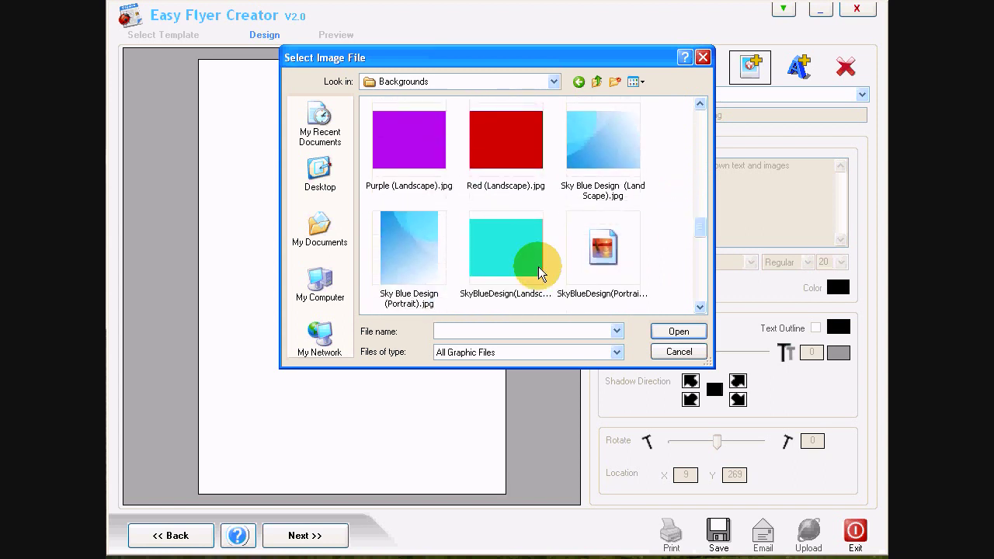
left_click(418, 260)
left_click(674, 330)
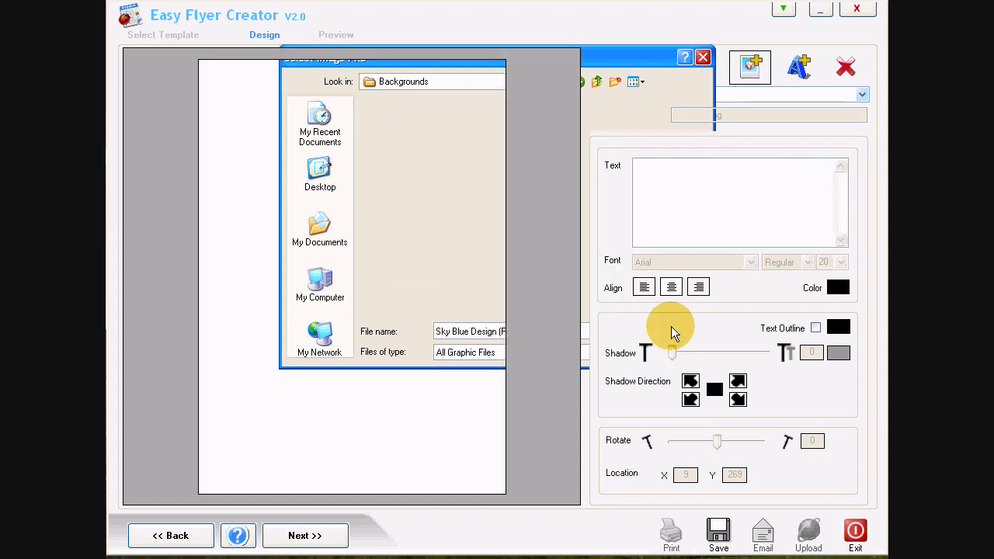
Stretch the sky blue image over the whole page and set it as the background.
mouse_move(323, 144)
left_mouse_down()
mouse_move(239, 124)
mouse_move(425, 323)
mouse_move(477, 429)
left_mouse_up()
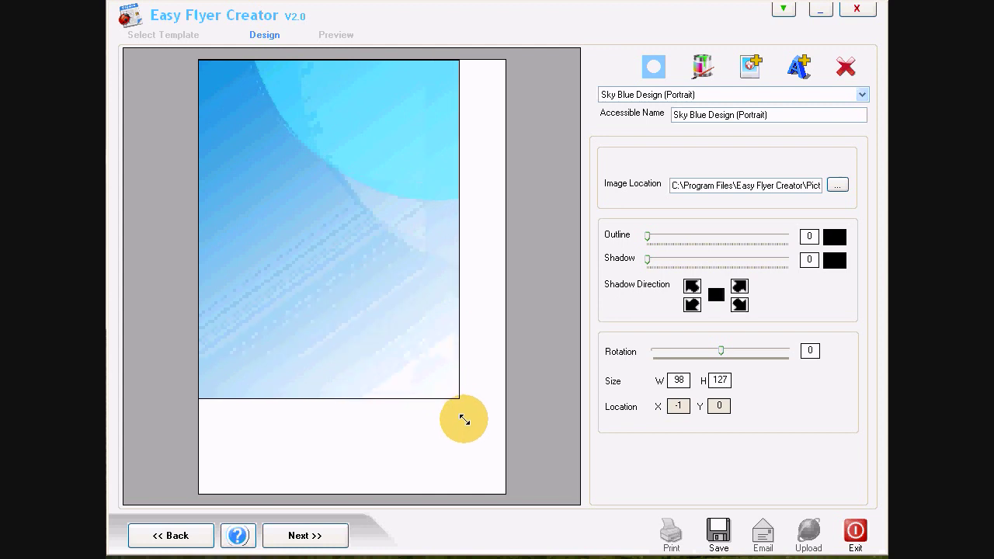
mouse_move(477, 429)
left_mouse_down()
mouse_move(505, 466)
mouse_move(501, 486)
left_mouse_up()
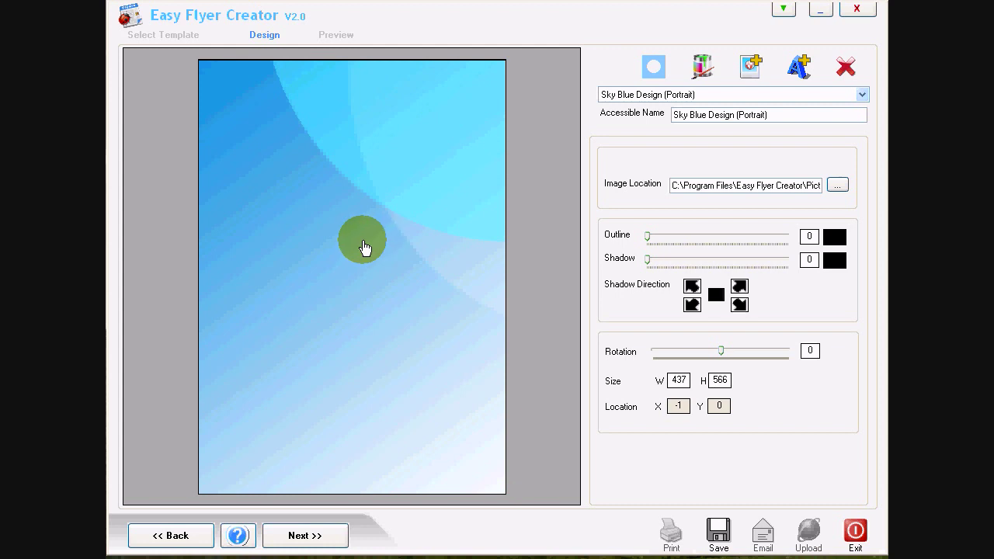
right_click(364, 247)
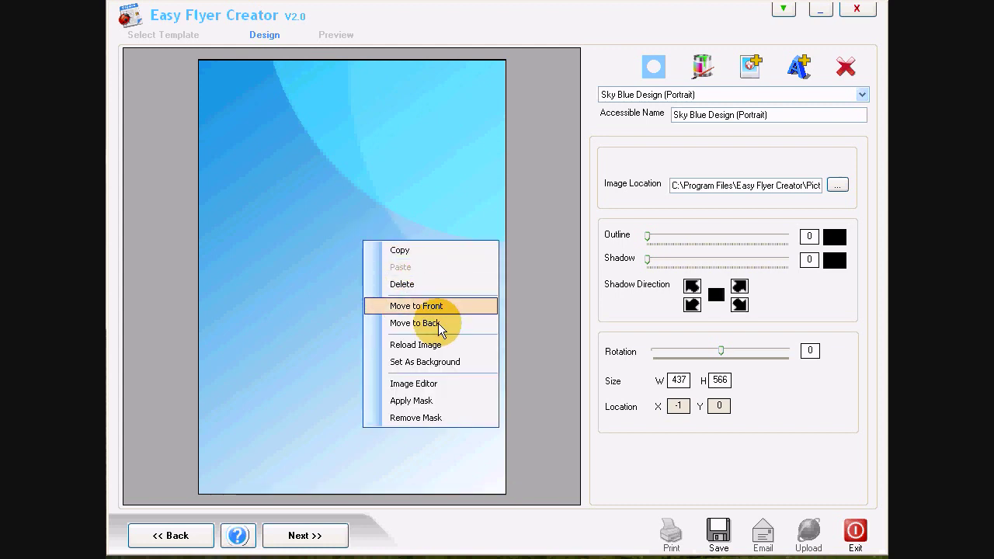
left_click(433, 364)
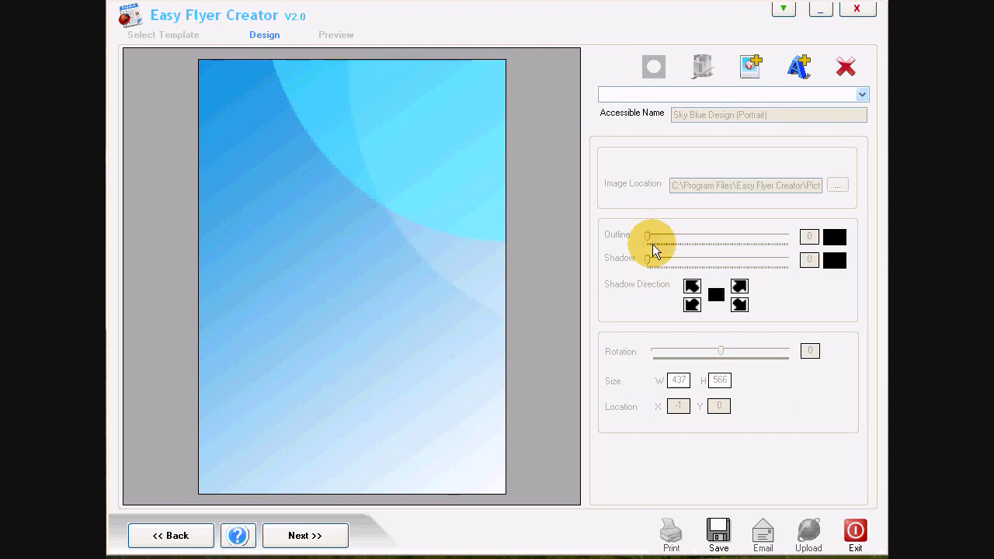
left_click(743, 74)
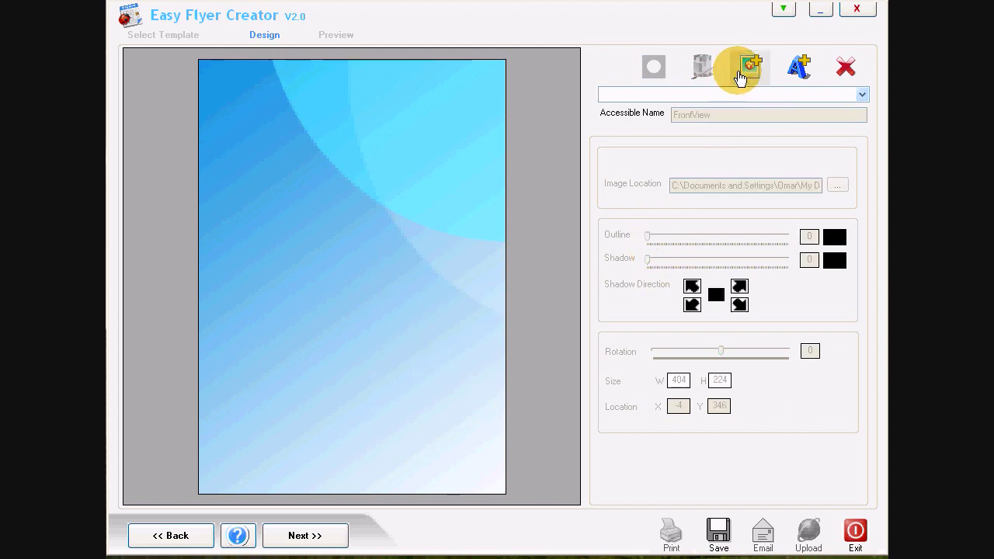
Insert the FrontView.gif house photo from My Documents > My Pictures.
left_click(320, 229)
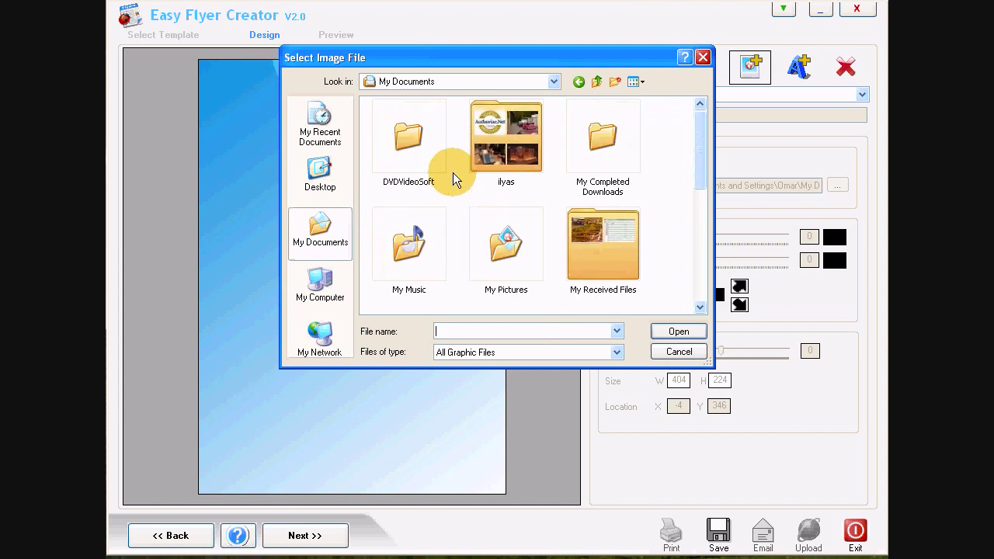
left_click(501, 237)
left_click(663, 330)
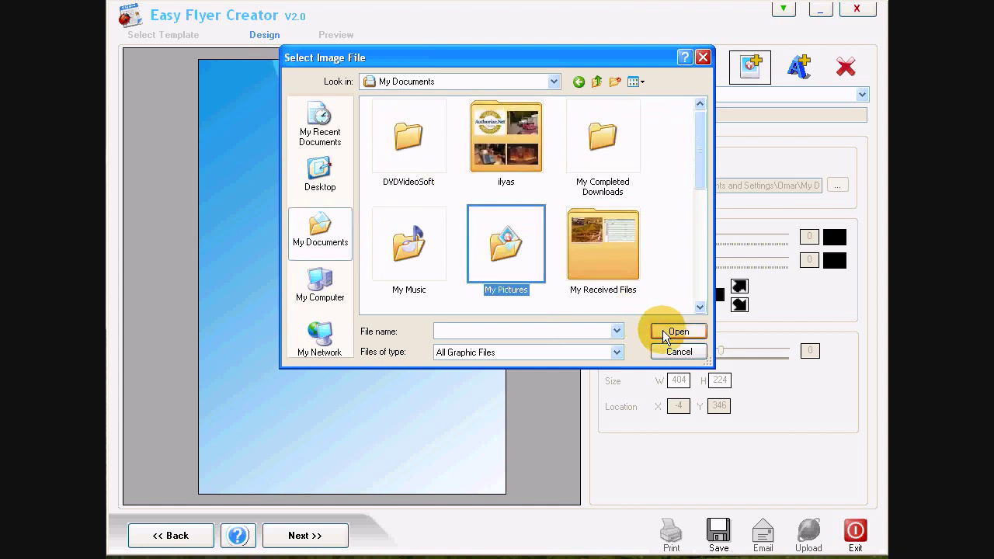
left_click(432, 173)
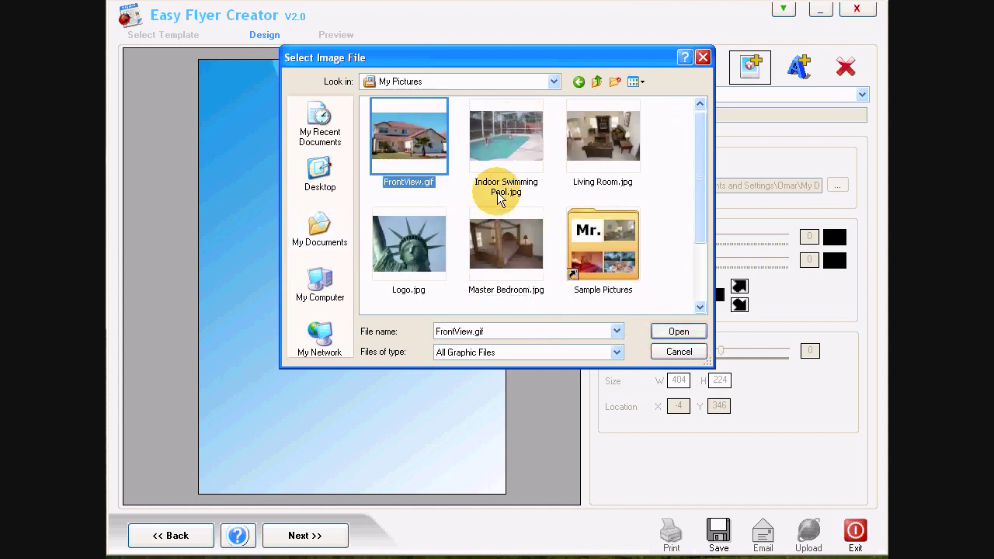
left_click(670, 332)
Move the house photo to the bottom-left and widen it to full page width.
left_click_drag(313, 139, 280, 246)
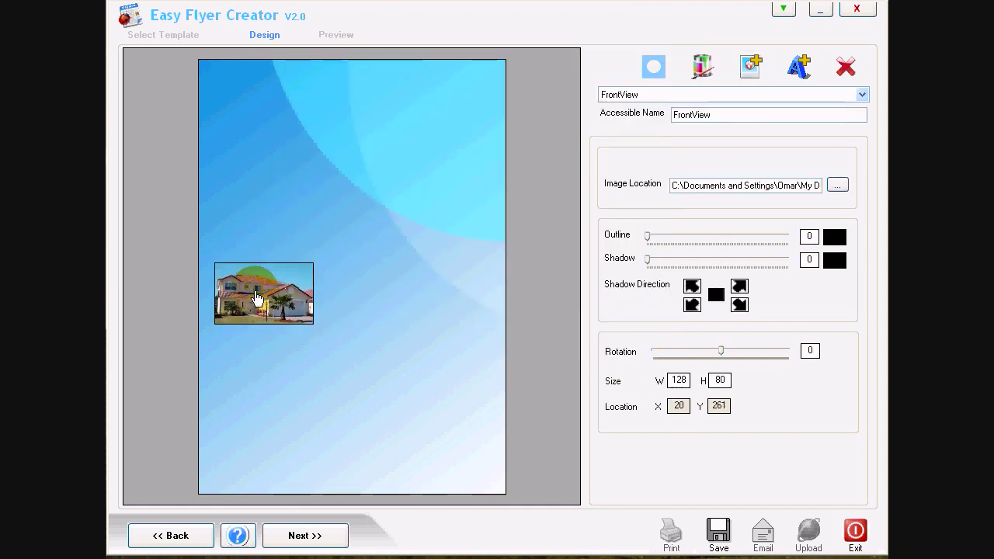
mouse_move(279, 247)
left_mouse_down()
mouse_move(292, 389)
mouse_move(495, 494)
left_mouse_up()
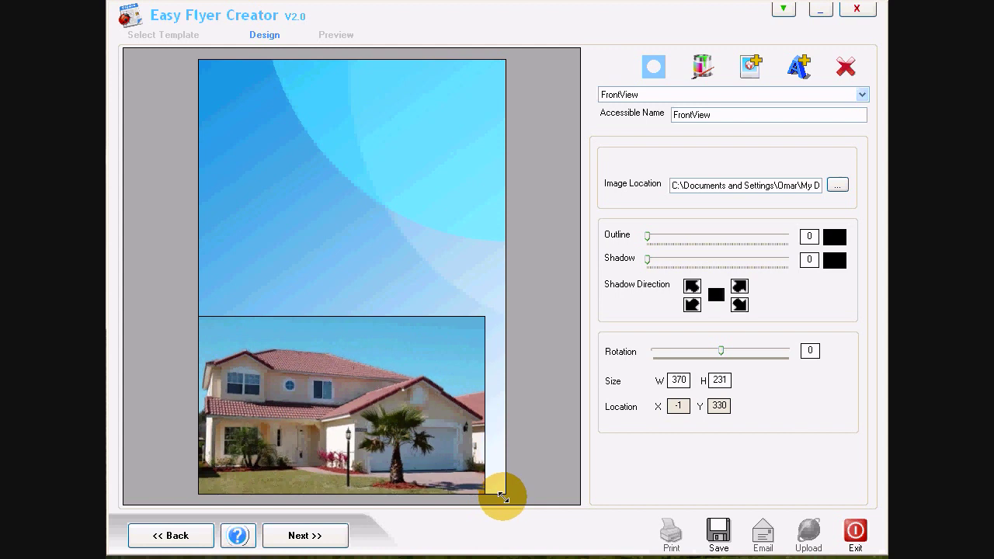
left_click_drag(495, 493, 506, 494)
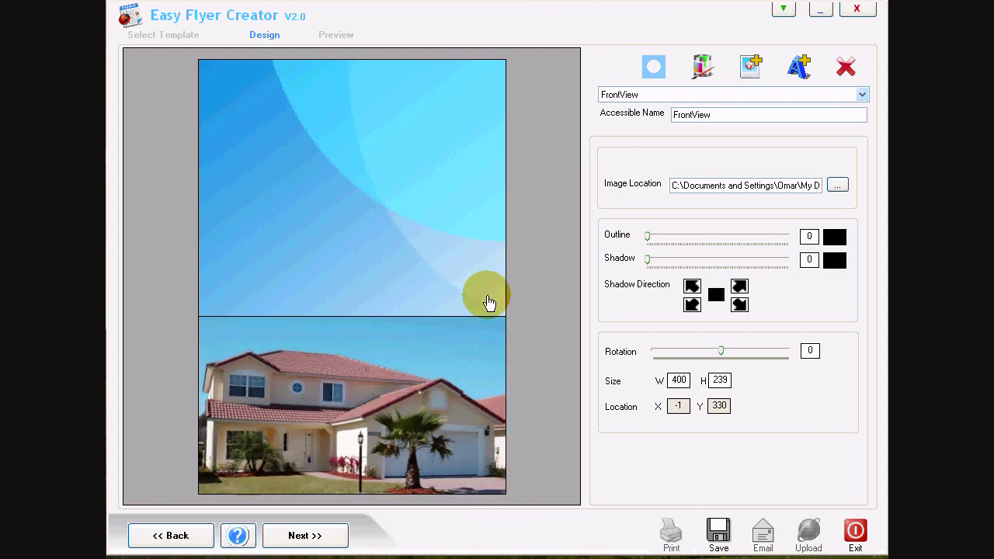
Give the FrontView house photo a Relief effect at an 85° angle in ImageEditor.
left_click(714, 64)
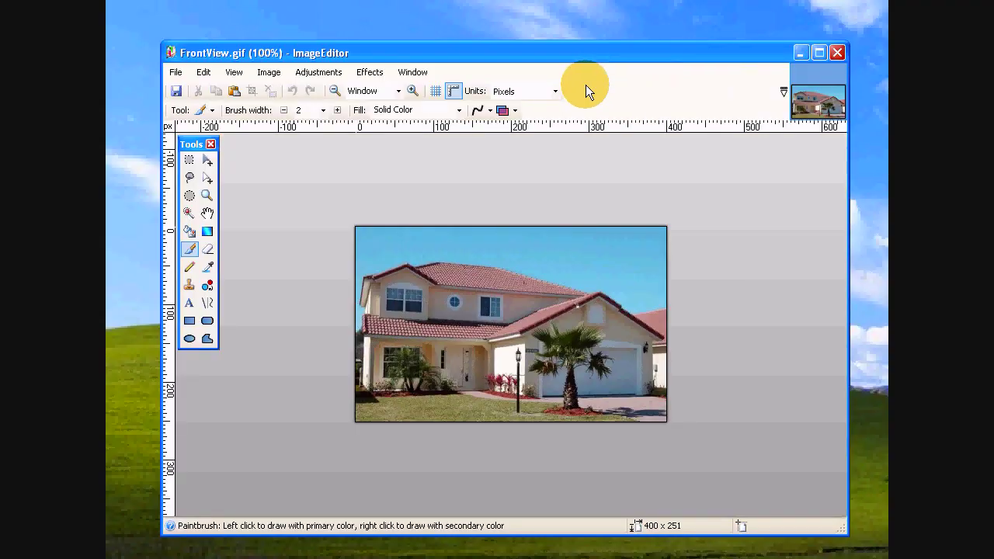
left_click(357, 76)
mouse_move(387, 89)
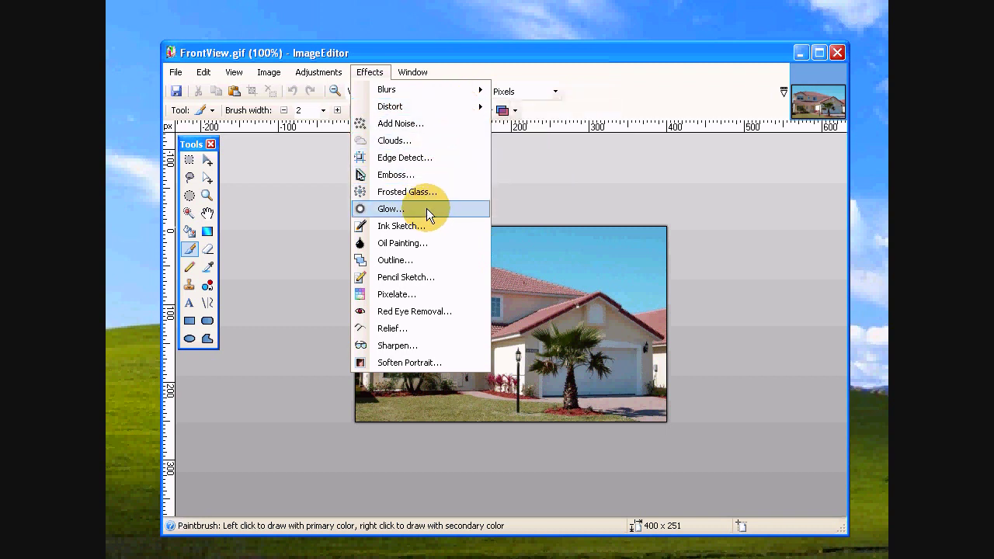
left_click(389, 328)
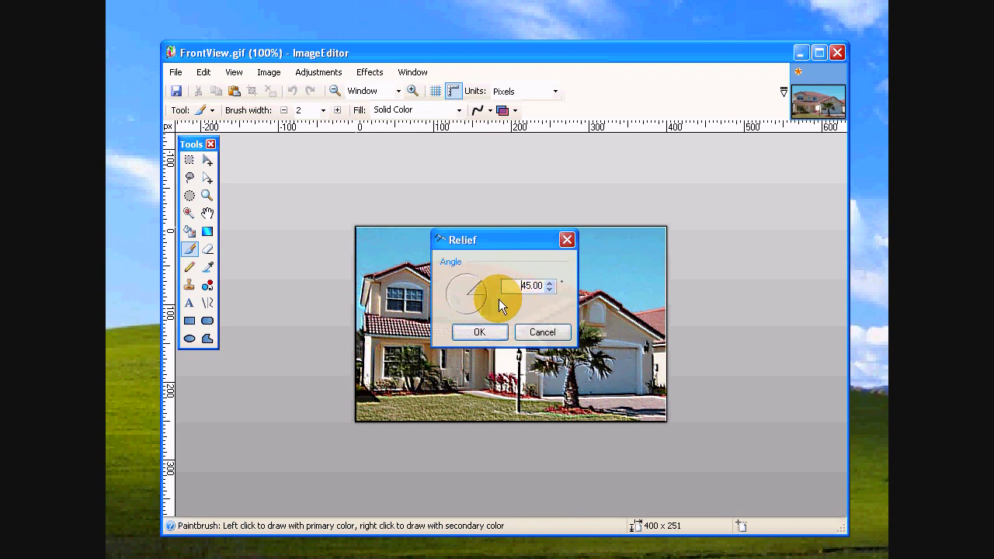
type("8")
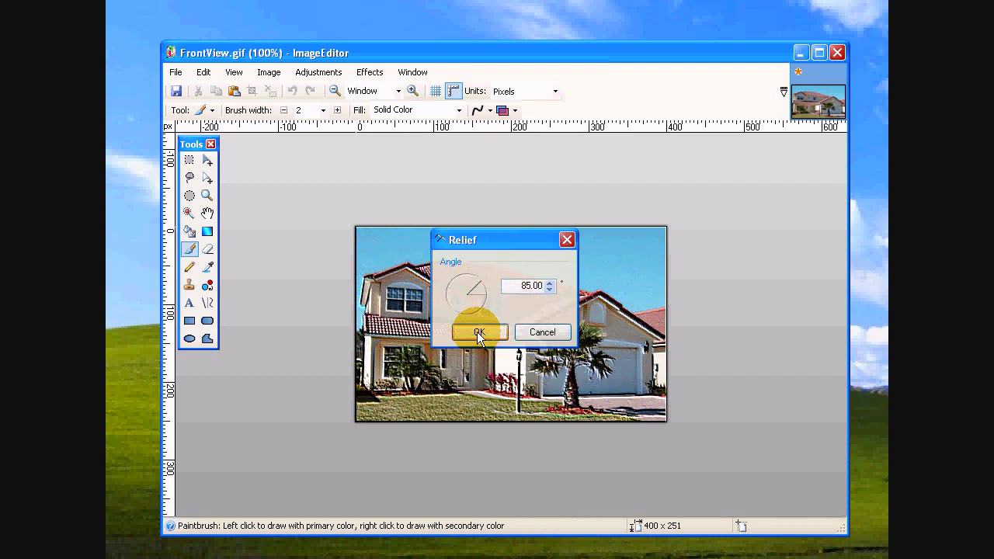
left_click(479, 333)
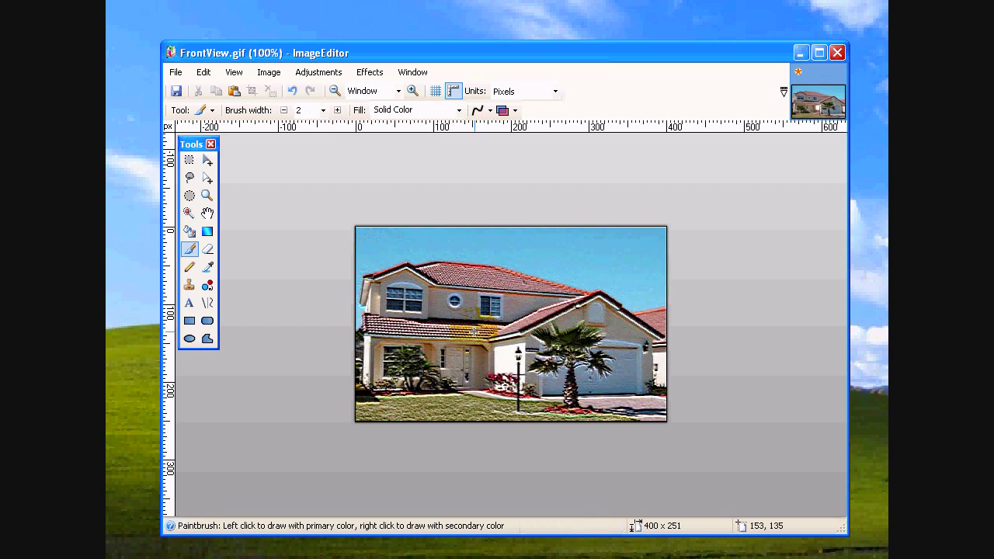
Select the house photo's sky with the Magic Wand and erase it to transparency.
left_click(189, 212)
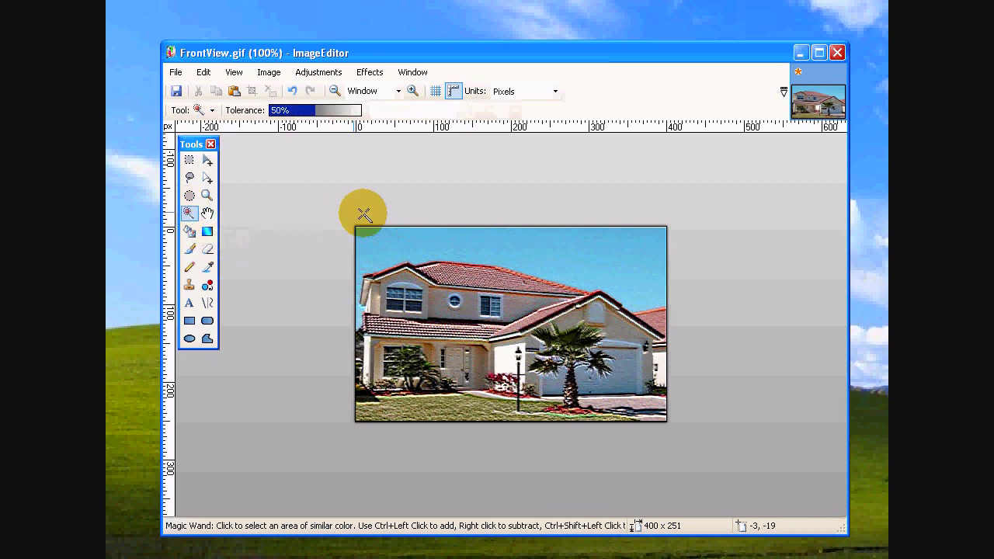
left_click(499, 245)
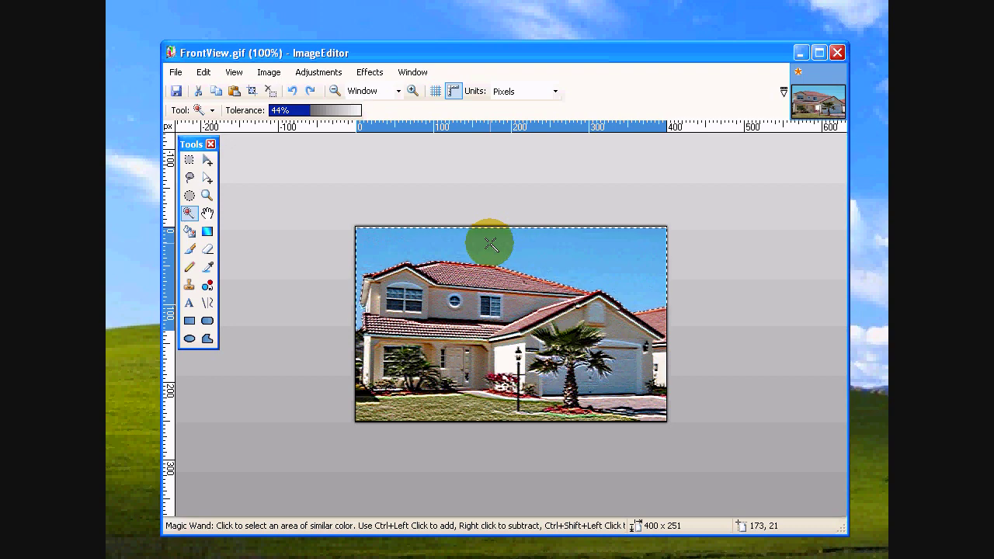
key("Delete")
key("s")
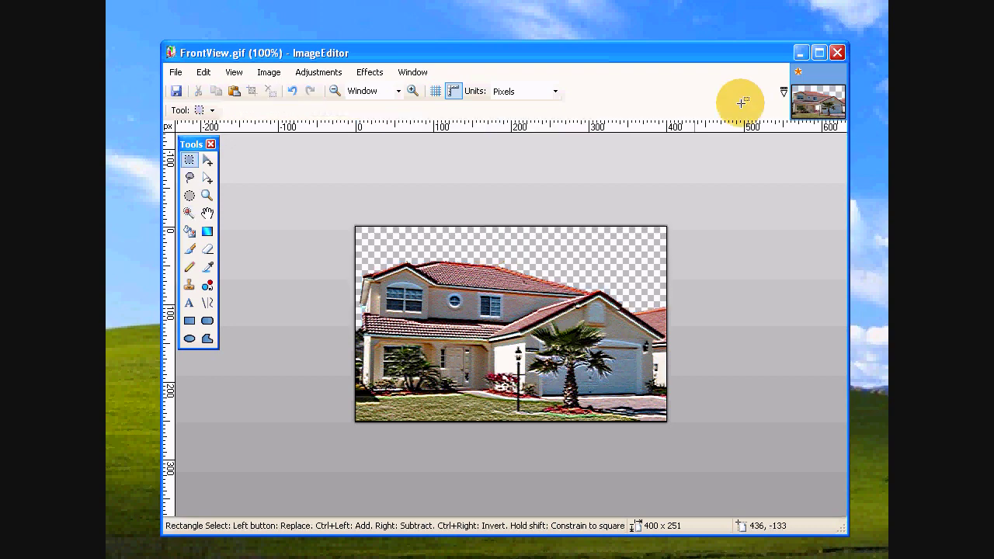
Close ImageEditor, saving the edited house photo back into the flyer.
left_click(837, 52)
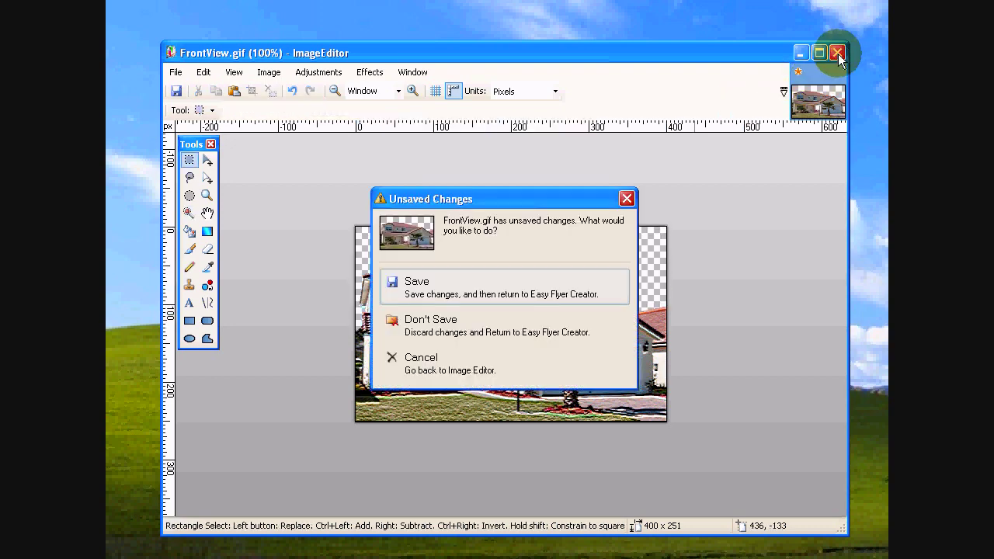
left_click(464, 281)
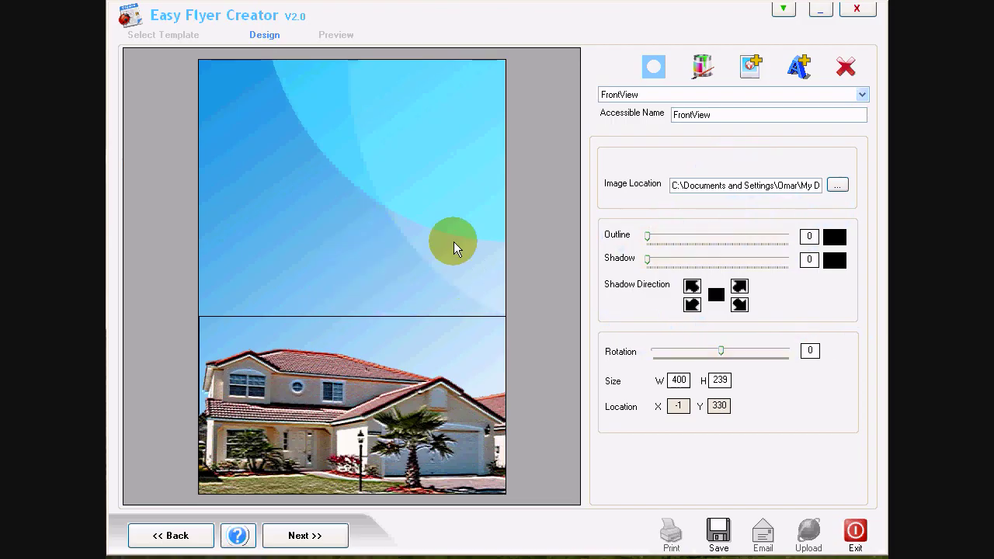
left_click(751, 69)
Add the Indoor Swimming Pool and Living Room photos, stacked at the lower left.
left_click(503, 128)
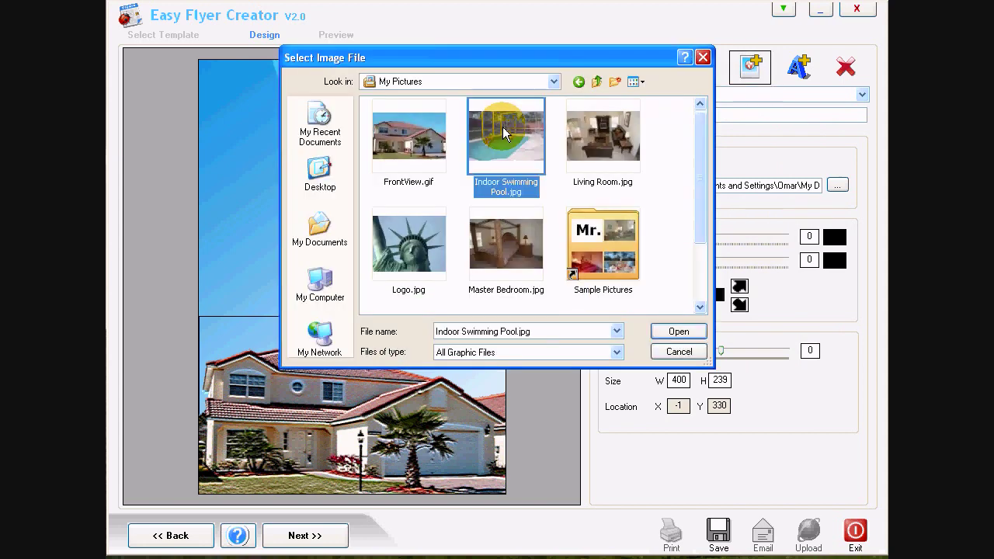
left_click(676, 332)
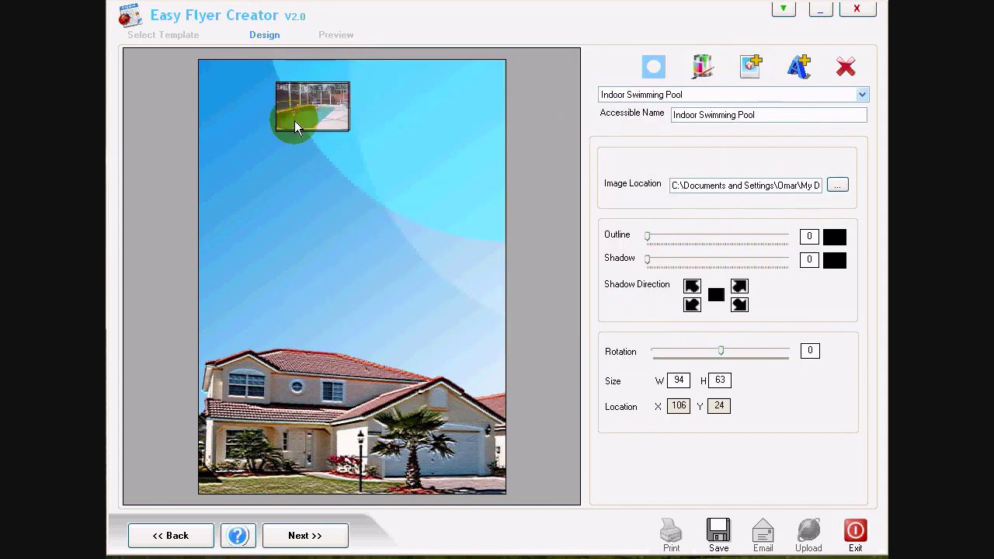
left_click_drag(295, 122, 227, 319)
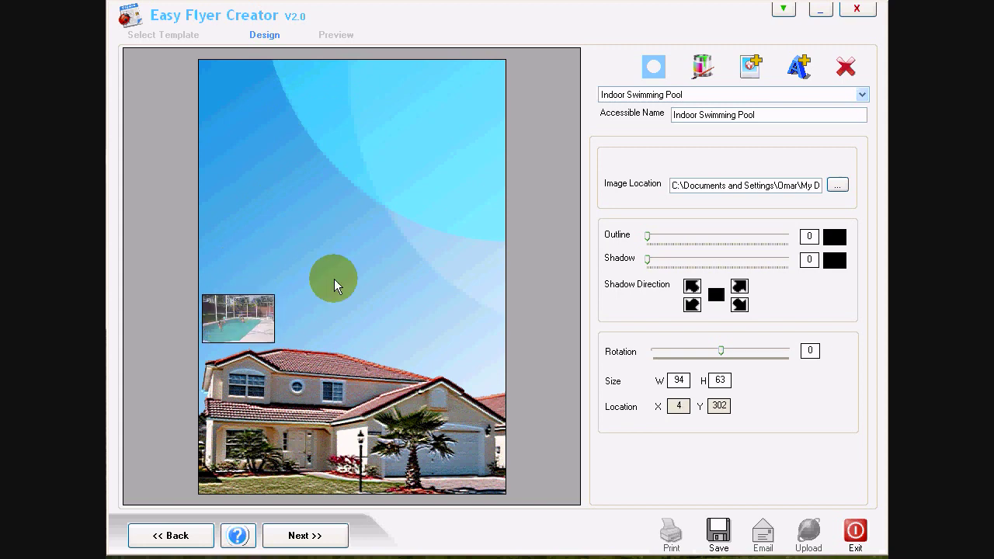
left_click(749, 66)
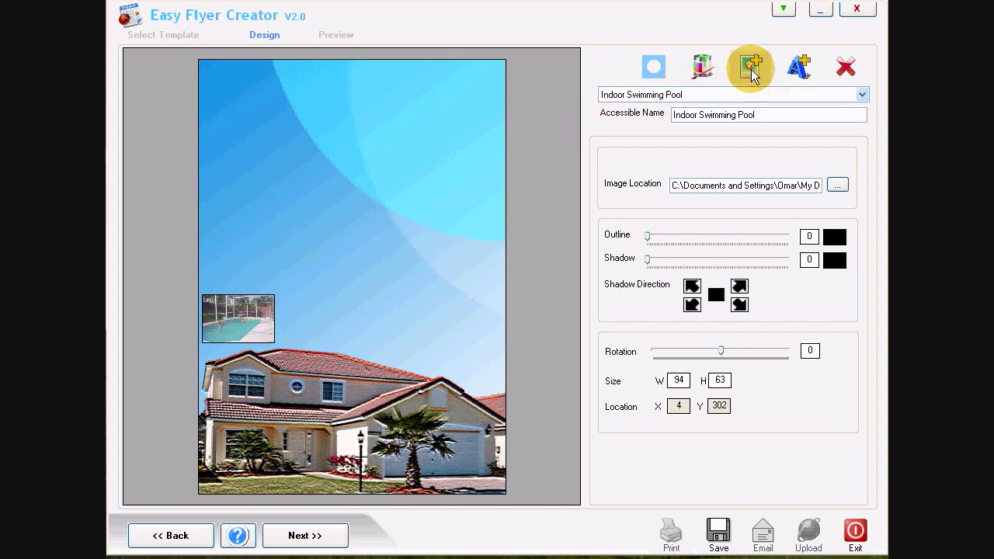
left_click(631, 170)
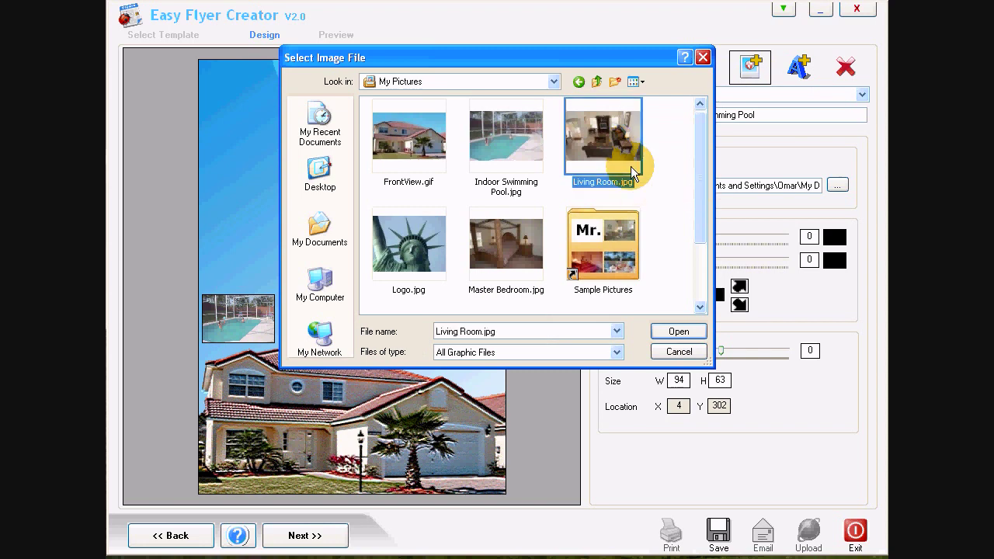
left_click(662, 332)
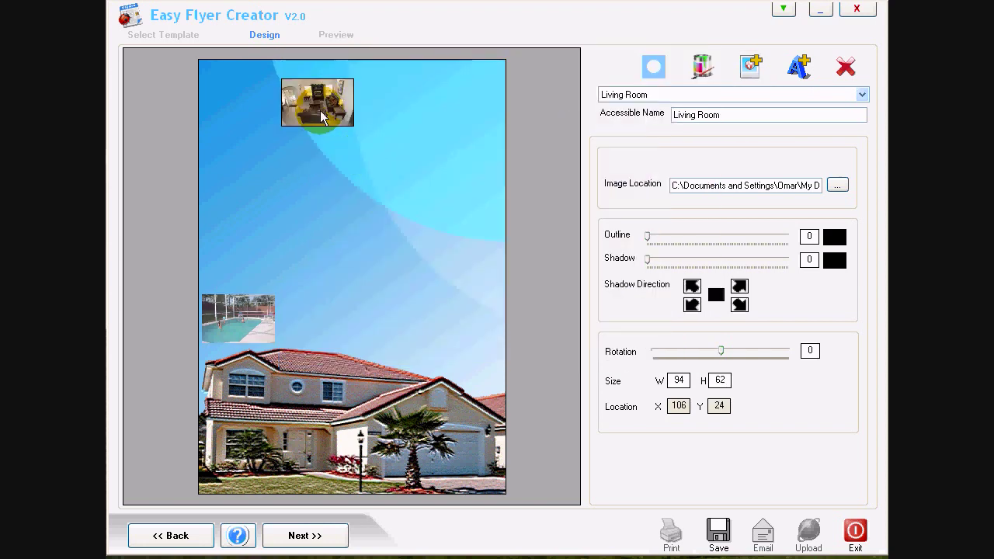
left_click_drag(320, 110, 273, 269)
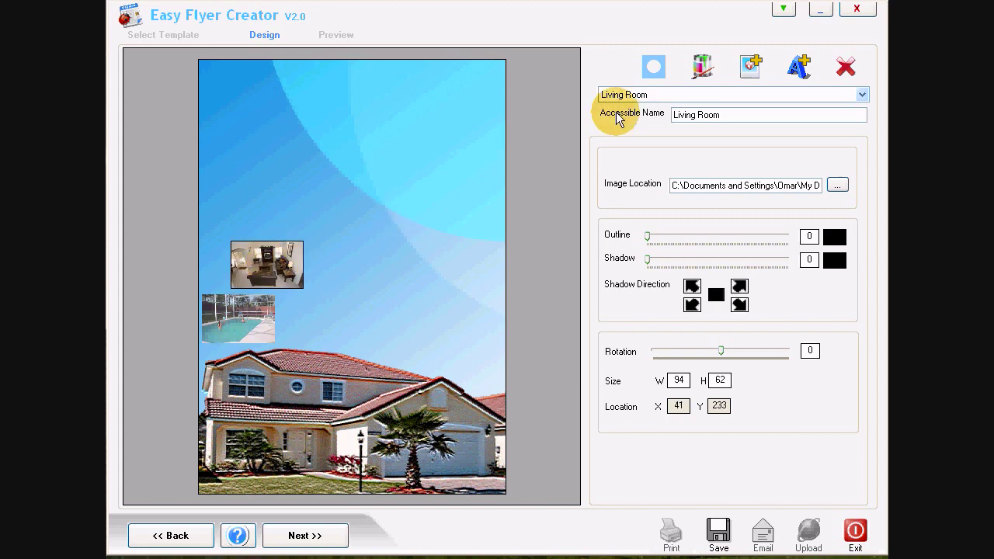
Add the Second Bedroom and Master Bedroom photos, continuing the diagonal stack upward.
left_click(750, 68)
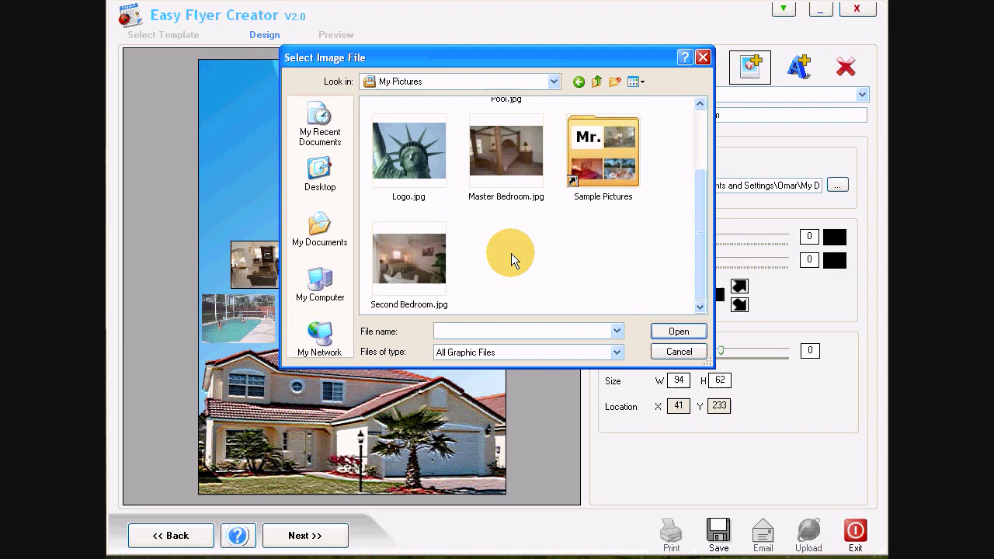
left_click(417, 255)
left_click(672, 333)
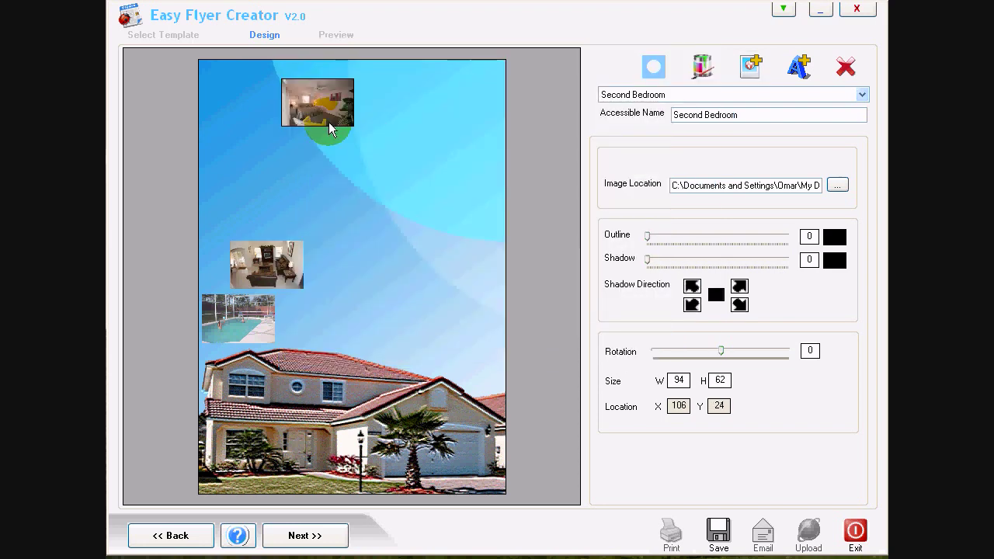
left_click_drag(323, 121, 305, 228)
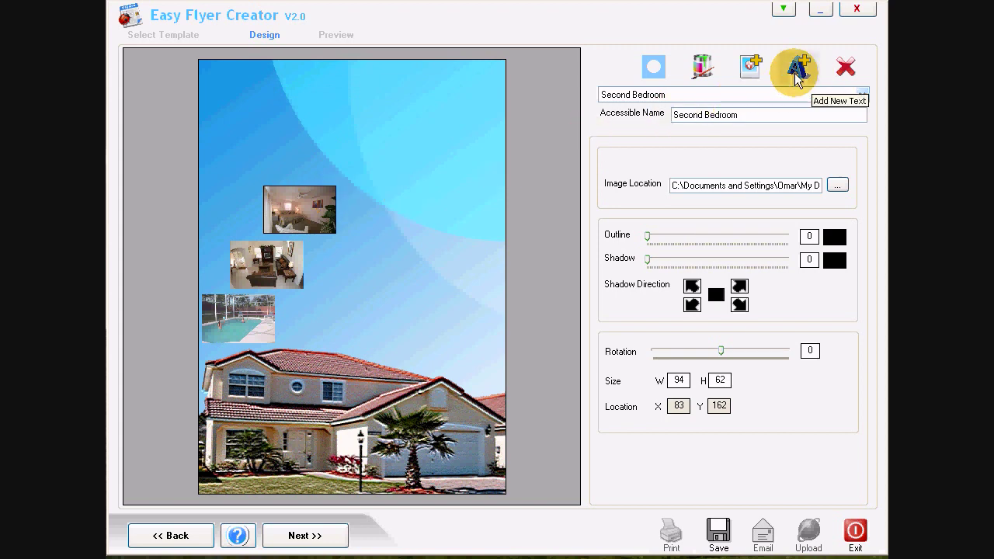
left_click(750, 67)
left_click(520, 244)
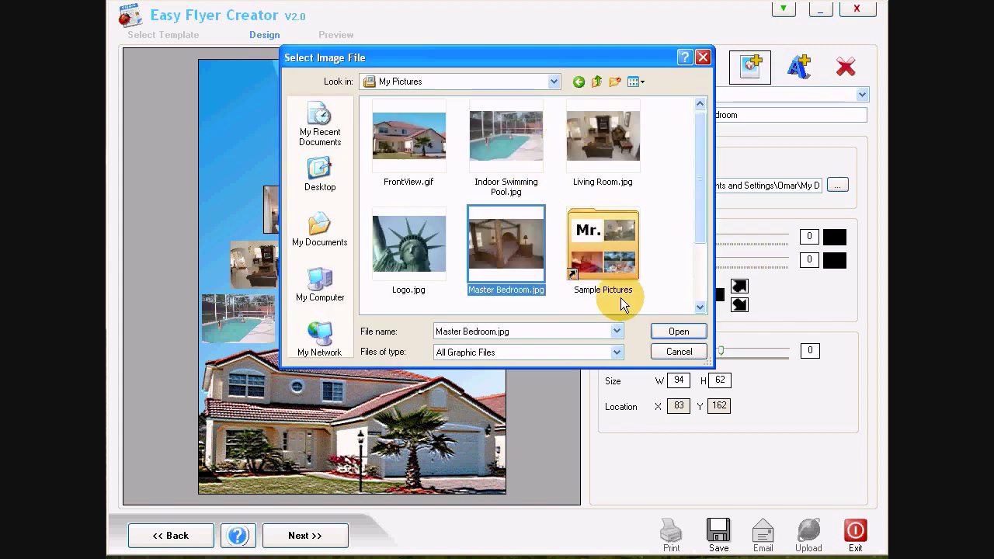
left_click(675, 330)
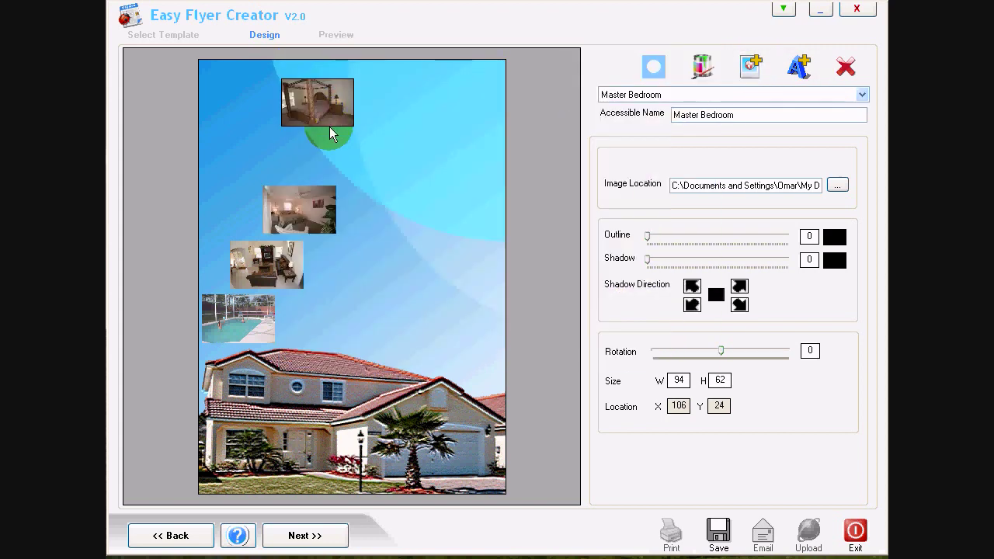
left_click_drag(323, 109, 341, 168)
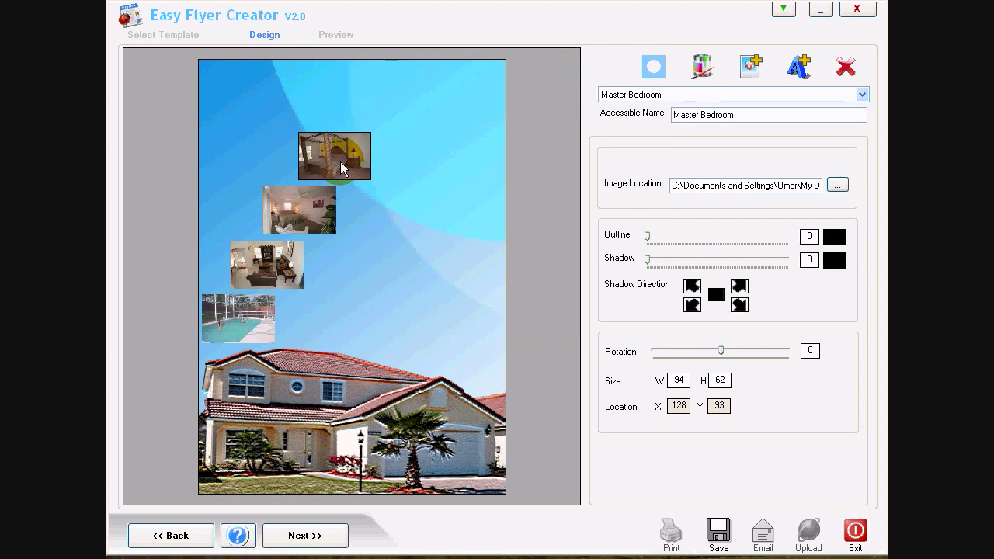
right_click(340, 157)
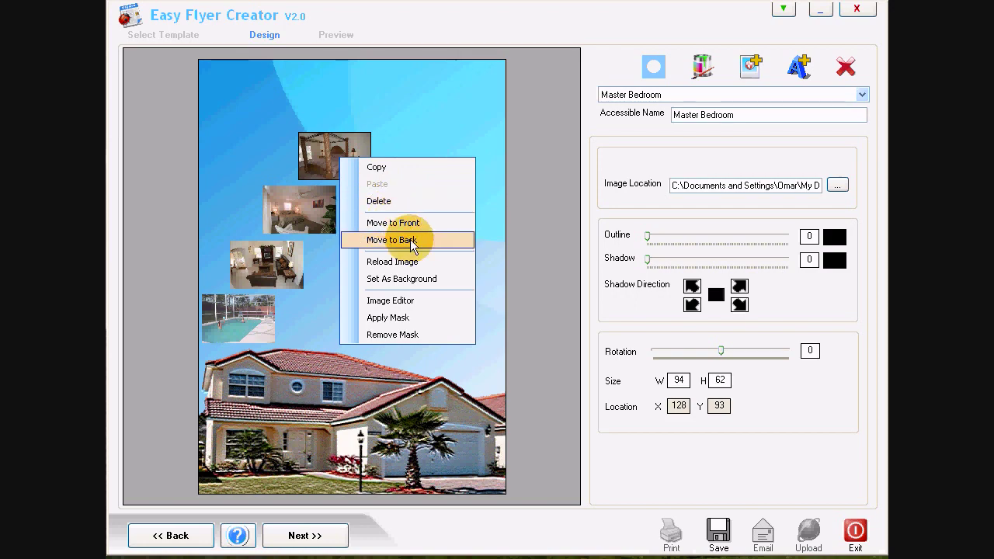
Auto-Level the Master Bedroom photo in ImageEditor and save the change.
left_click(411, 301)
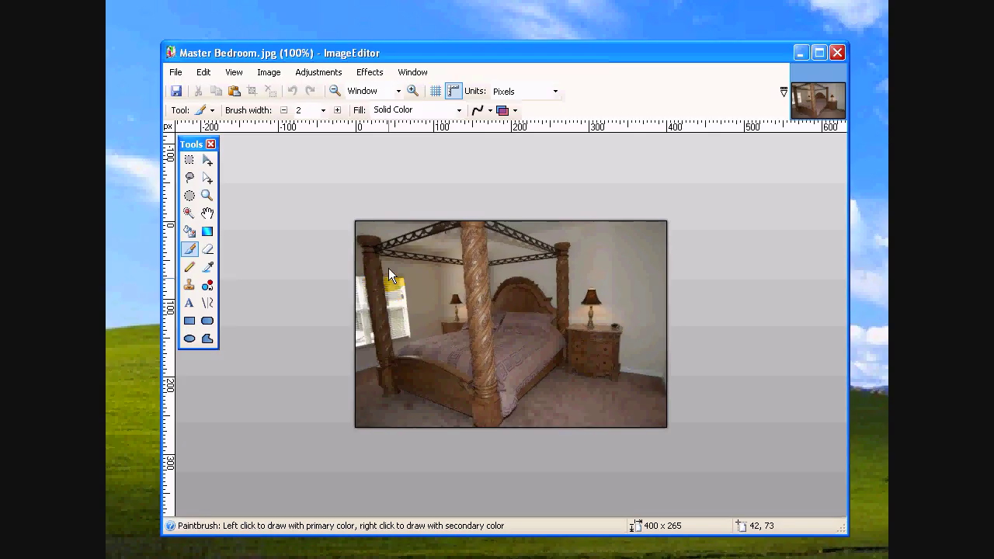
left_click(330, 77)
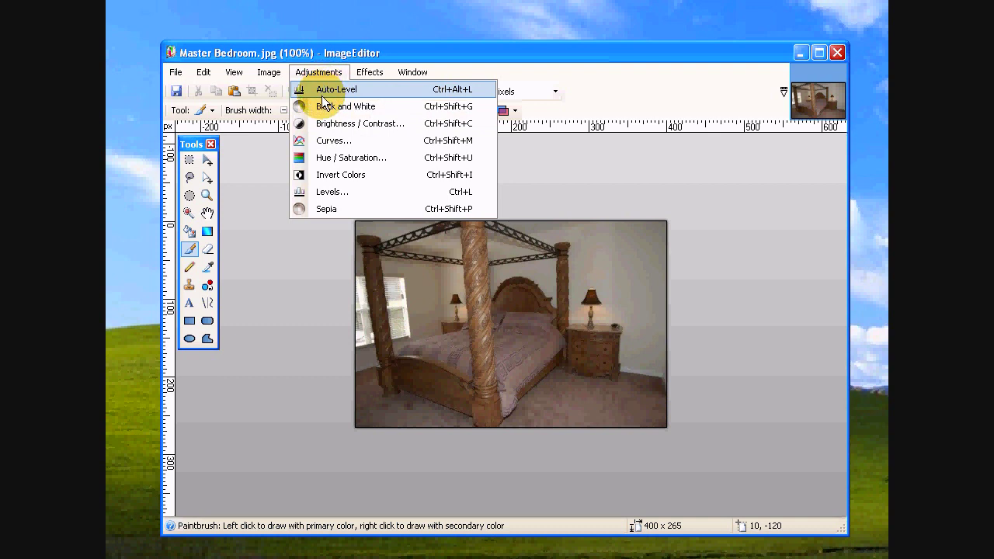
left_click(324, 93)
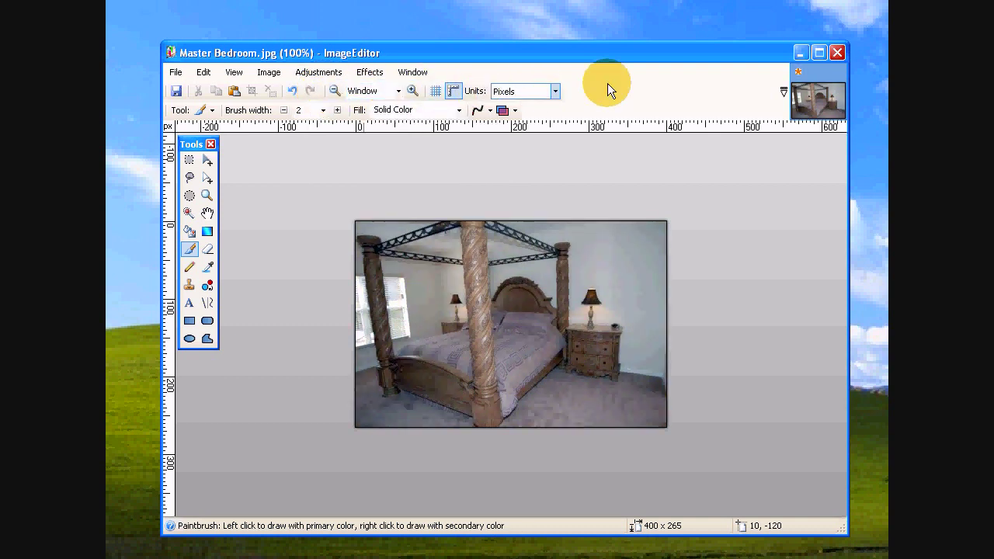
left_click(838, 52)
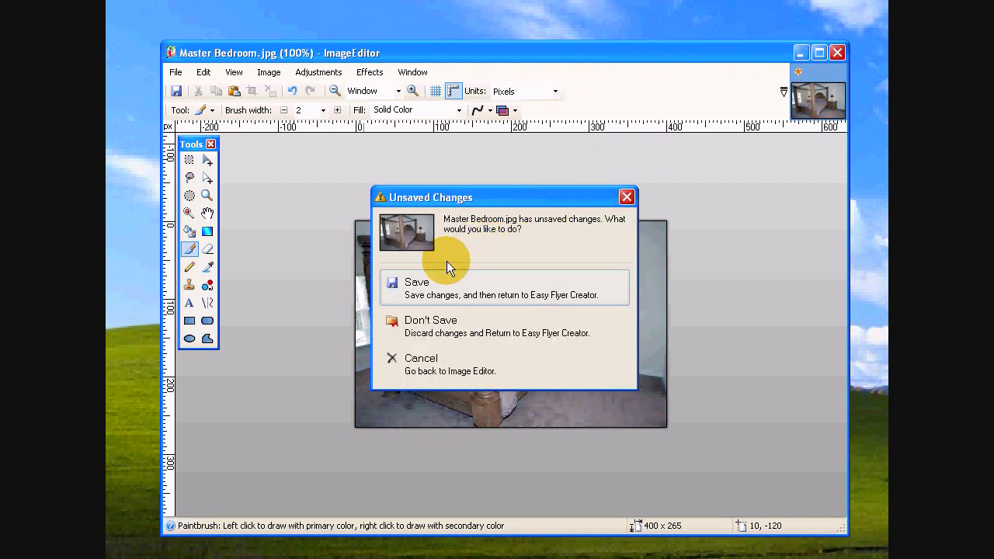
left_click(414, 276)
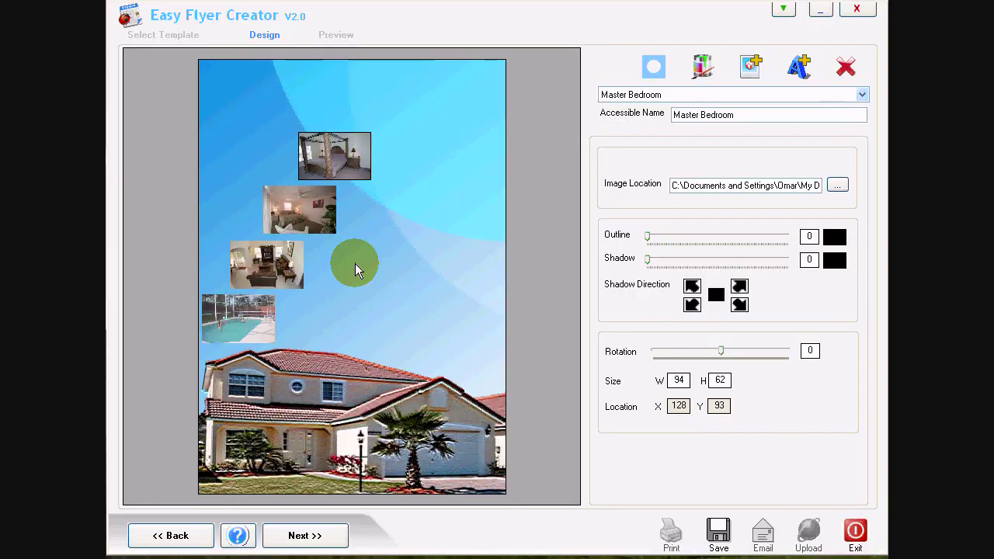
Add the address '47 Sample Drive, Heamstead, New York 10022' at the flyer's top edge.
left_click(799, 78)
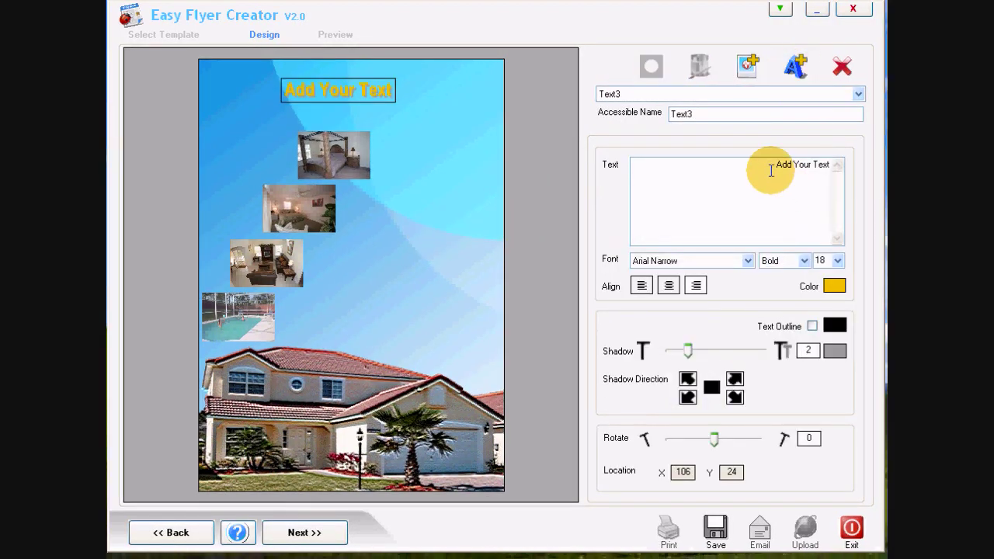
left_click_drag(769, 166, 829, 164)
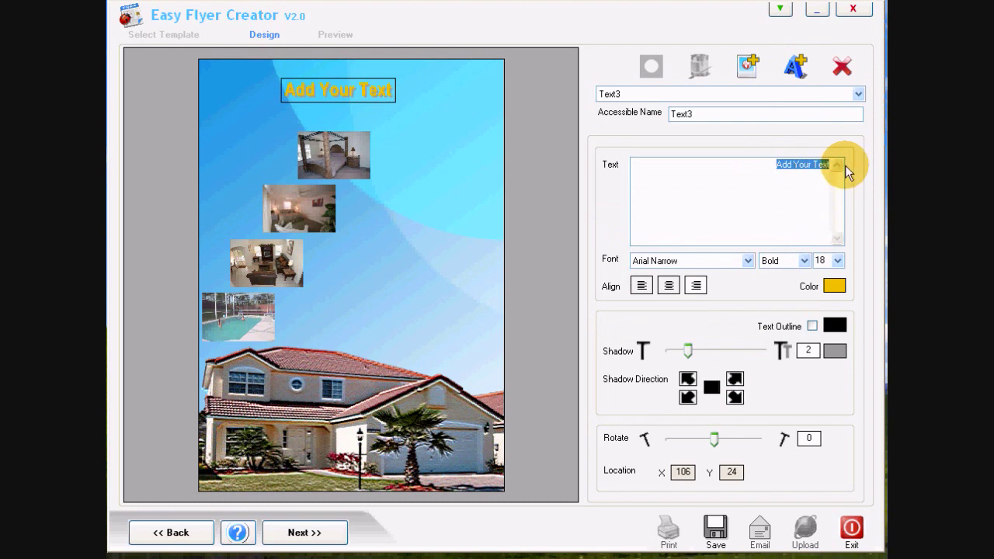
type("47 Sample Drive, Heamstead, New York 10022")
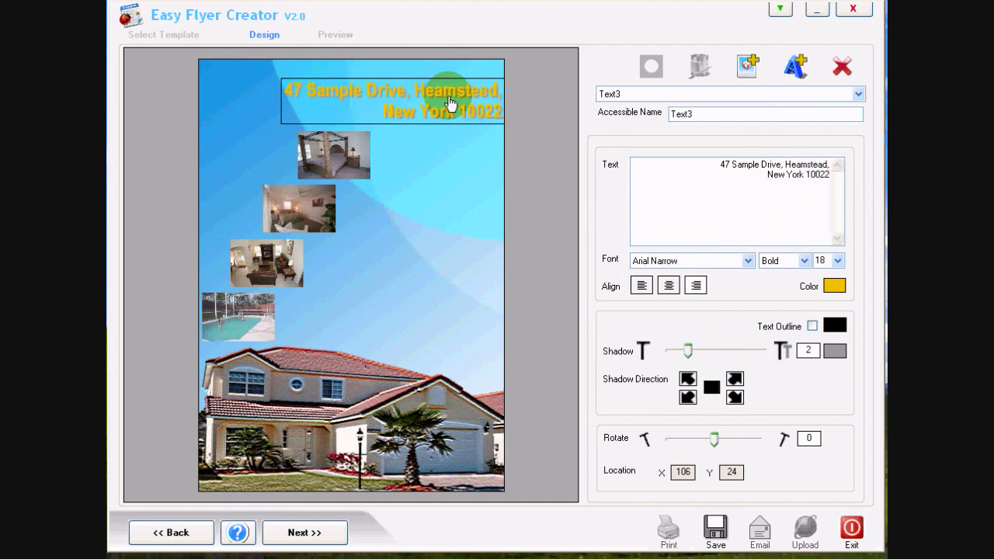
left_click_drag(450, 100, 453, 87)
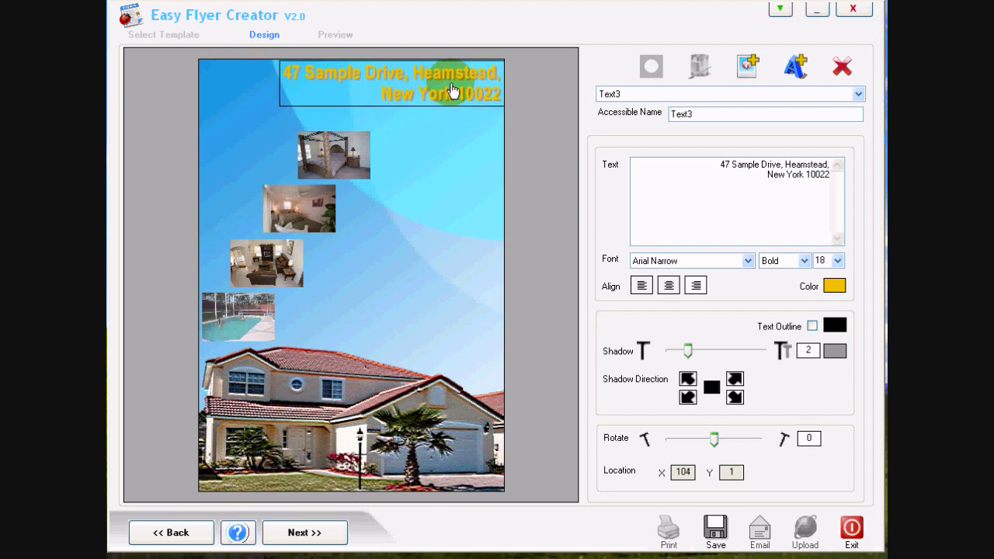
left_click(800, 81)
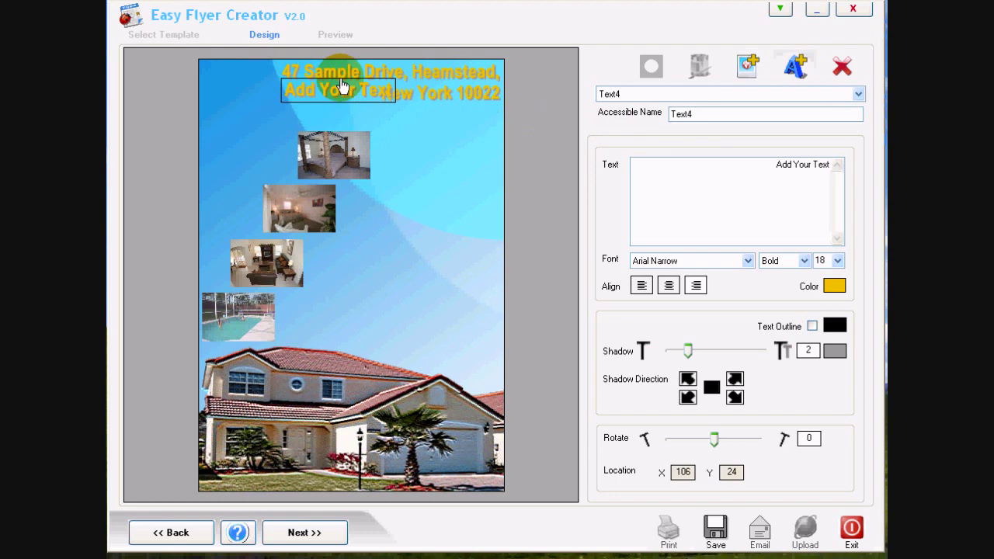
Paste the property feature list into a new left-aligned text block.
left_click_drag(342, 86, 270, 105)
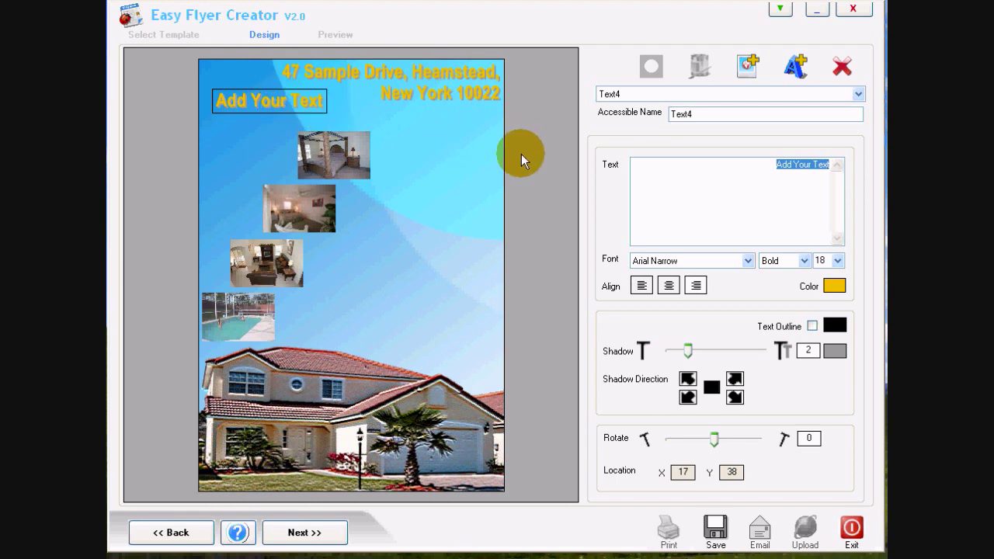
type("- 2350 Sq Ft - 3 Bedrooms - 2 Bathrooms - Indoor Swiming Pool - 15 minutes Drive to JFK Intl. Airport")
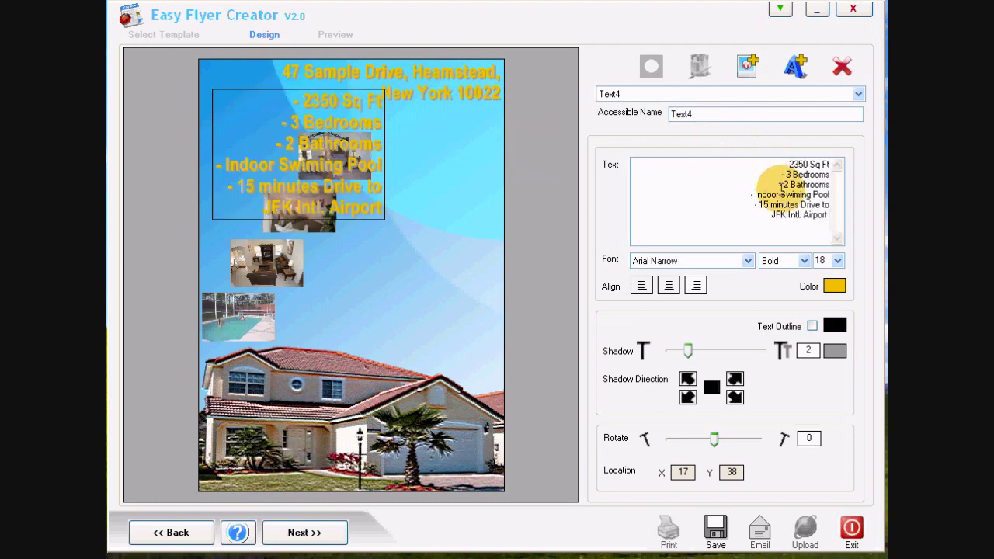
left_click(644, 285)
Format the feature list as size 10 Regular Trebuchet MS with shadow 0.
double_click(820, 260)
type("10")
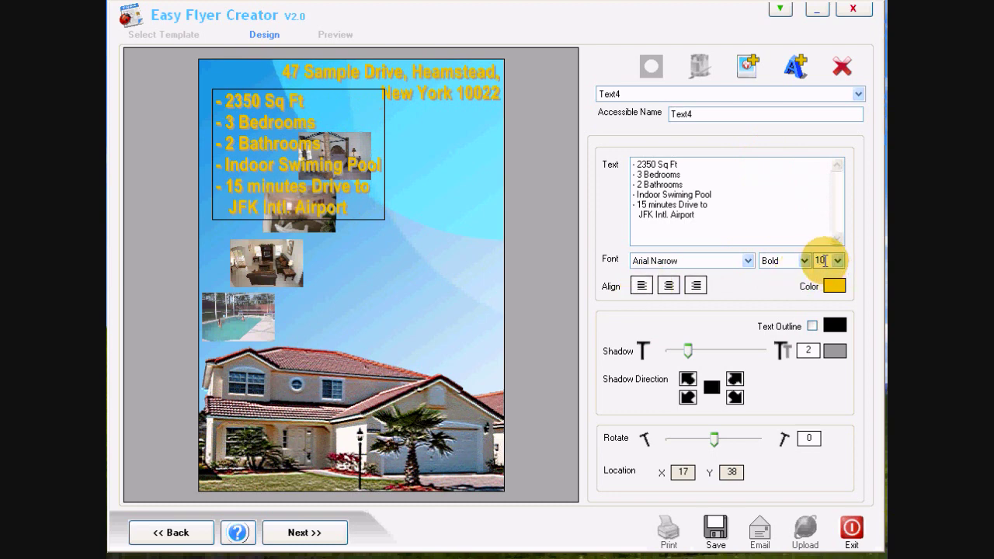
key("Return")
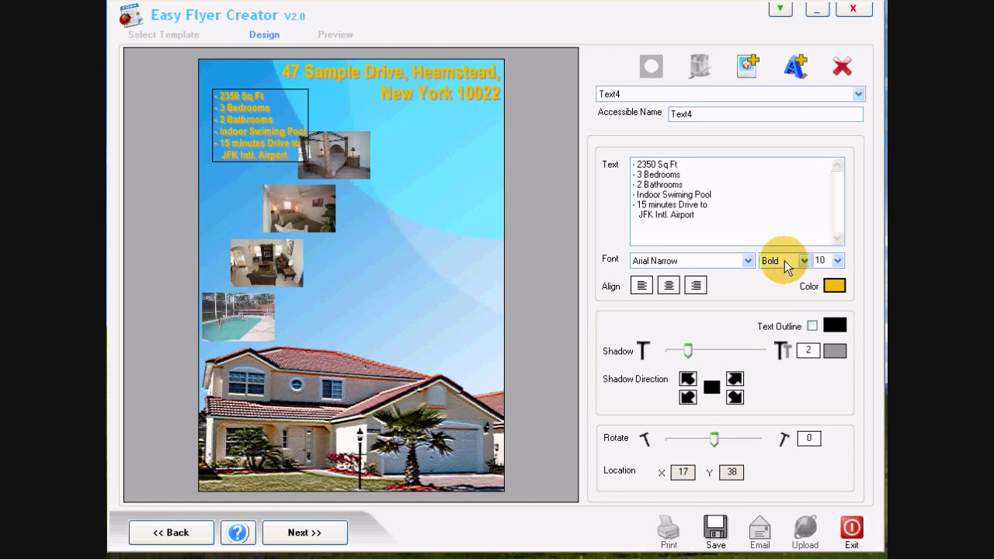
left_click(785, 260)
left_click(776, 272)
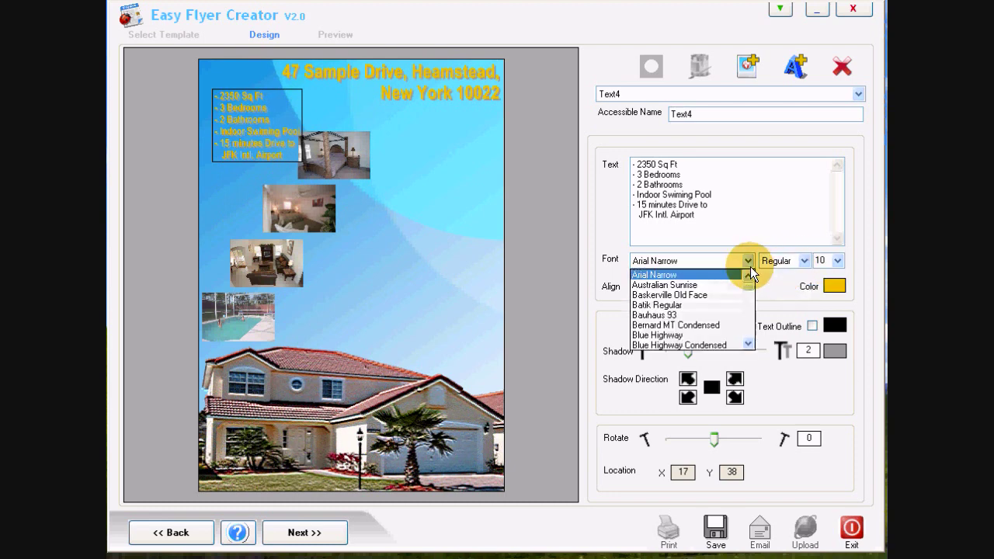
key("t")
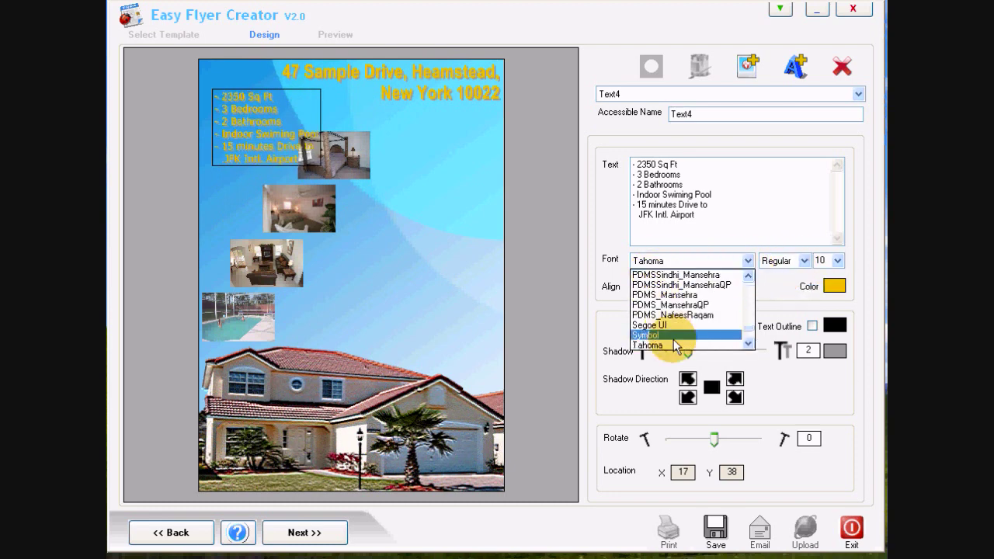
left_click(747, 343)
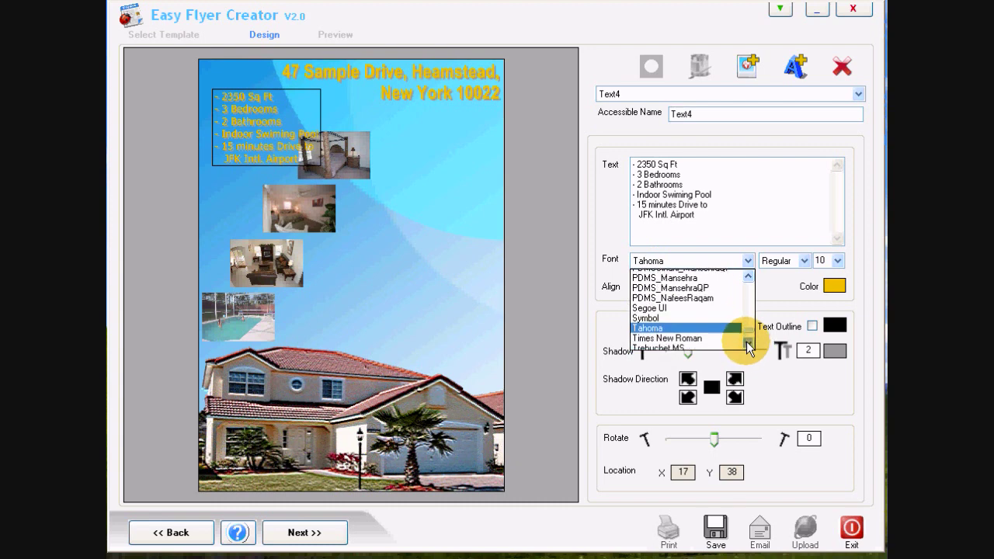
left_click(730, 344)
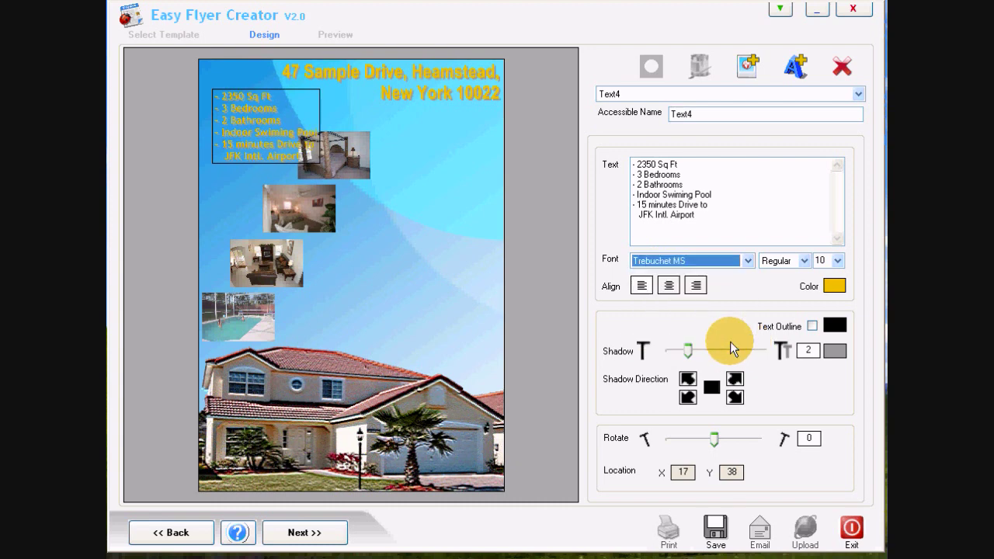
left_click(716, 387)
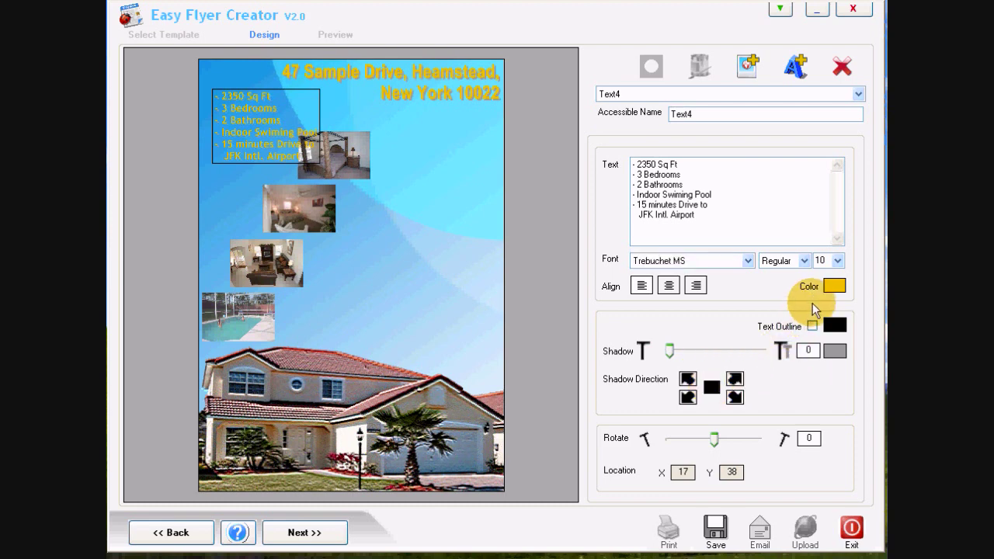
Colour the feature list black and move it under the address.
left_click(834, 285)
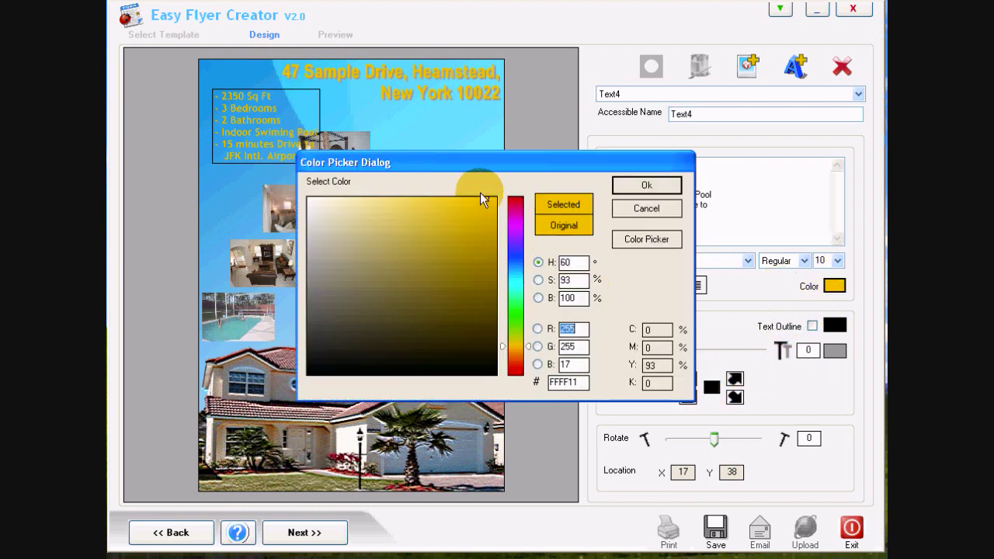
left_click_drag(387, 300, 298, 383)
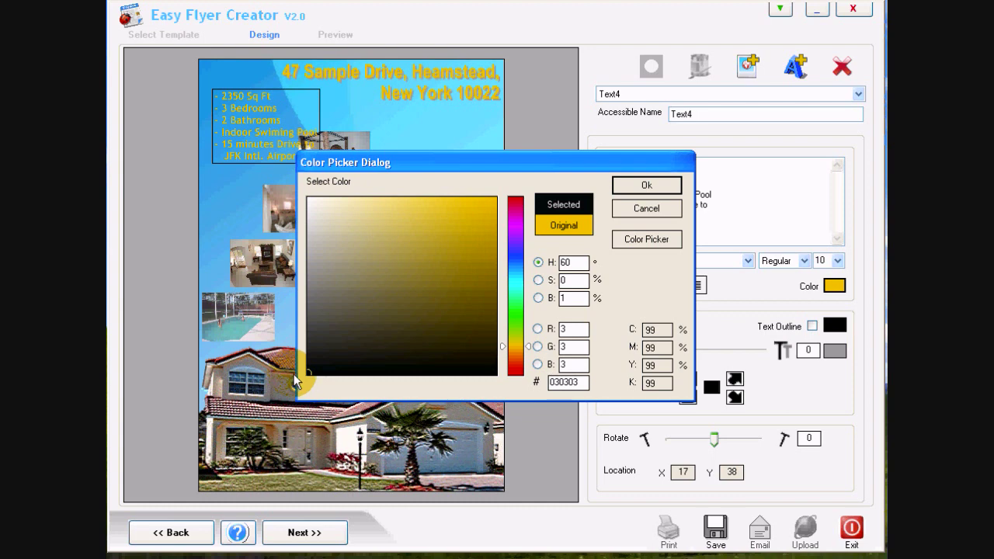
left_click(646, 184)
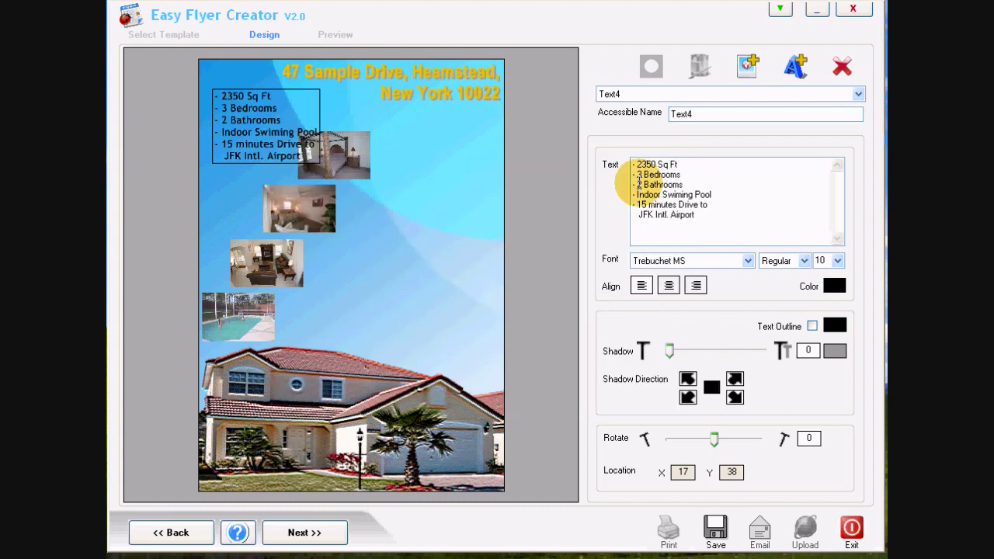
left_click(262, 129)
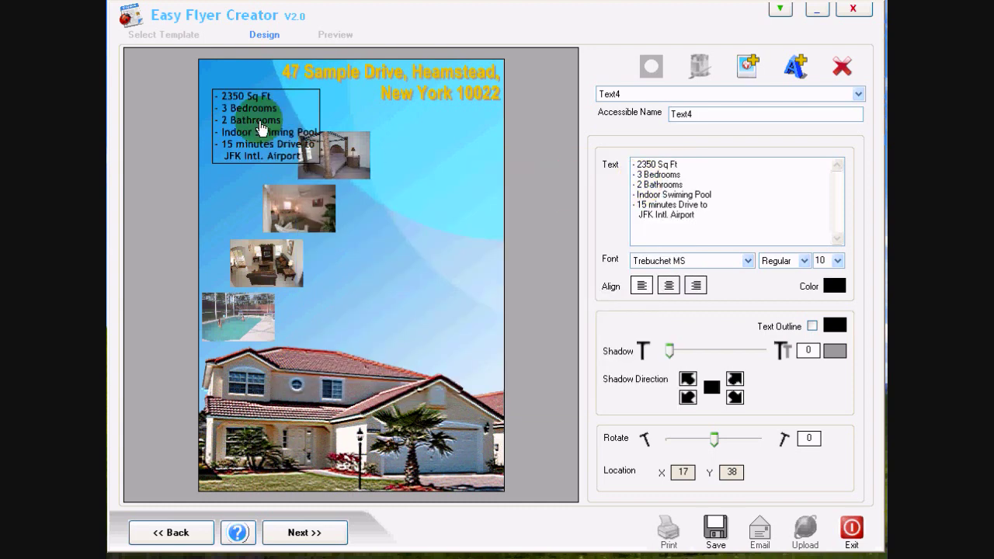
mouse_move(262, 129)
left_mouse_down()
mouse_move(437, 162)
mouse_move(435, 152)
left_mouse_up()
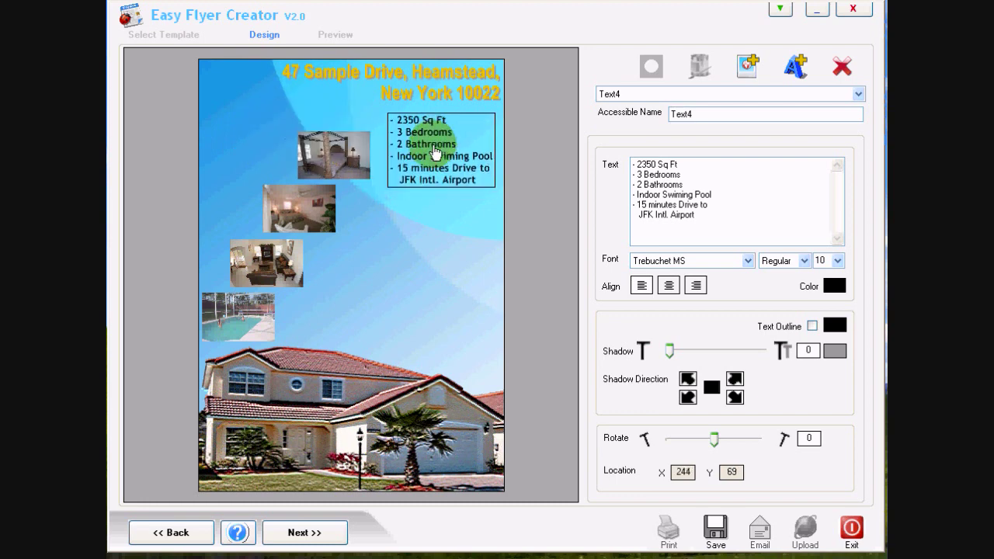
left_click(796, 71)
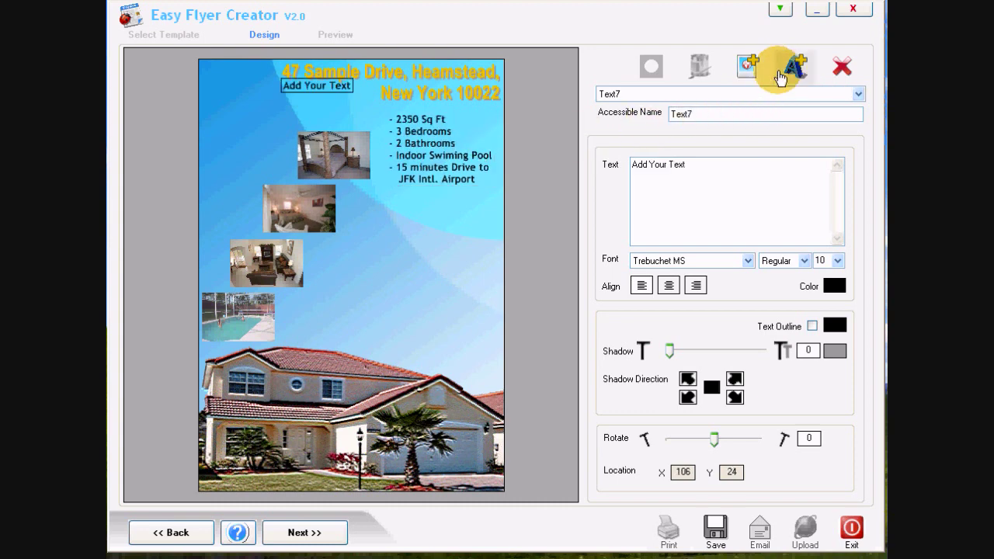
Make the 'Just for $230,000' price text red with a black shadow set to 1.
left_click(314, 91)
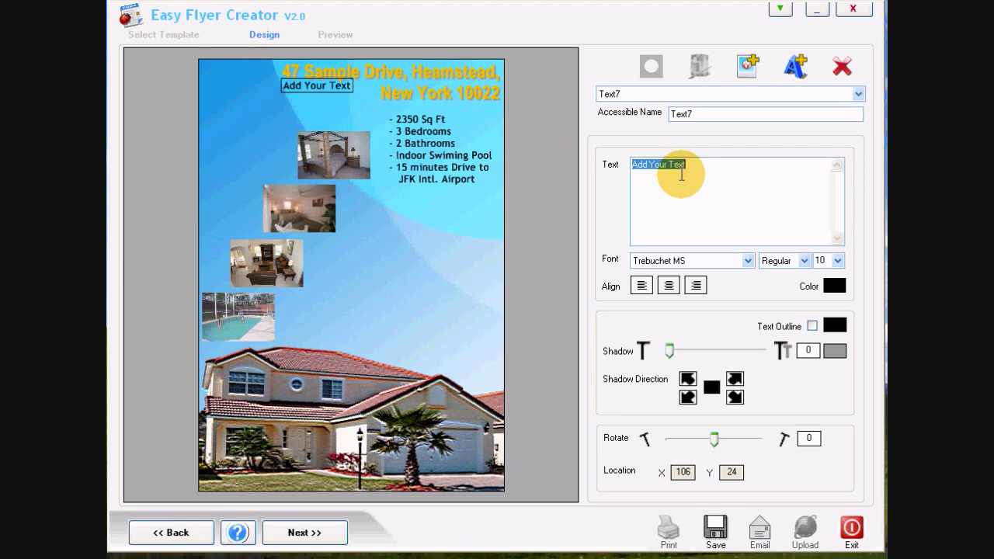
left_click(831, 287)
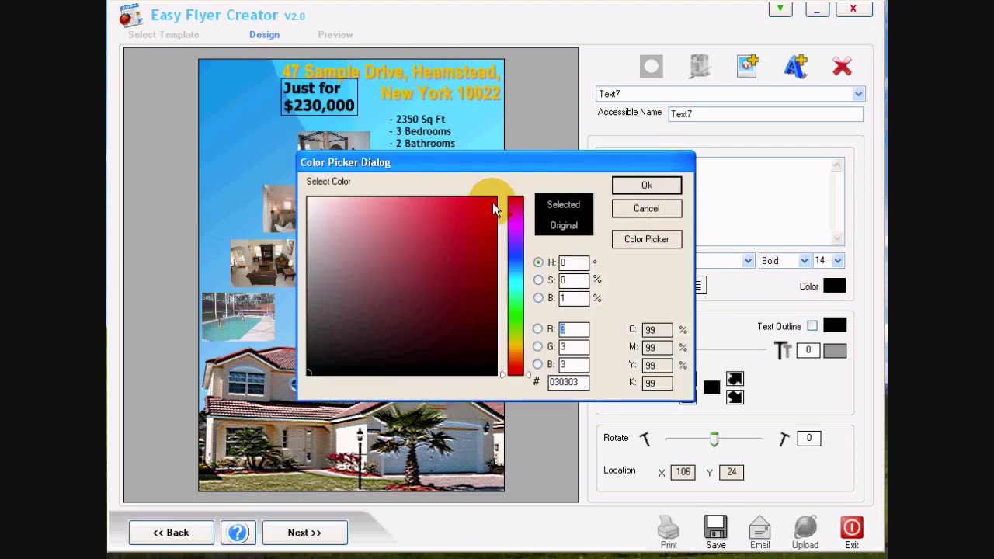
left_click(496, 199)
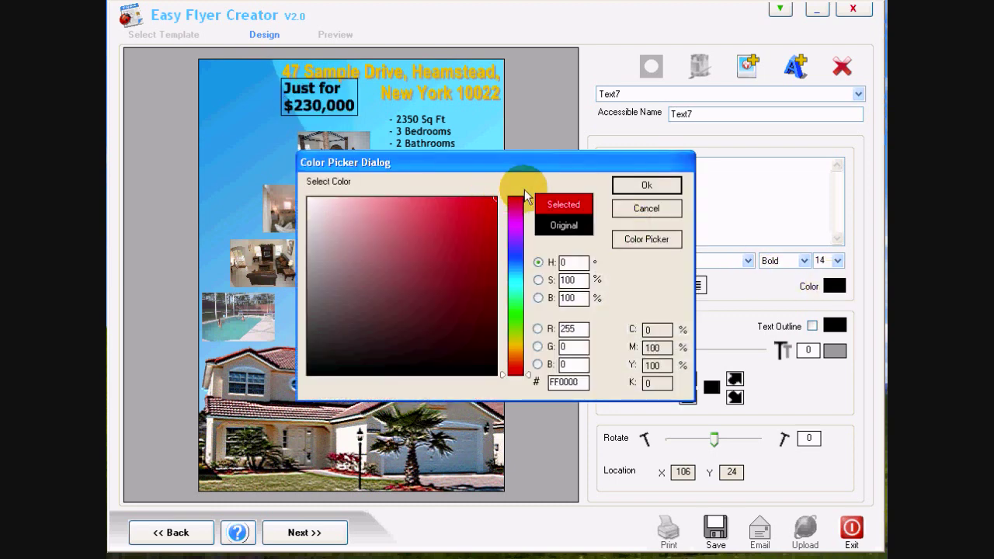
left_click(645, 185)
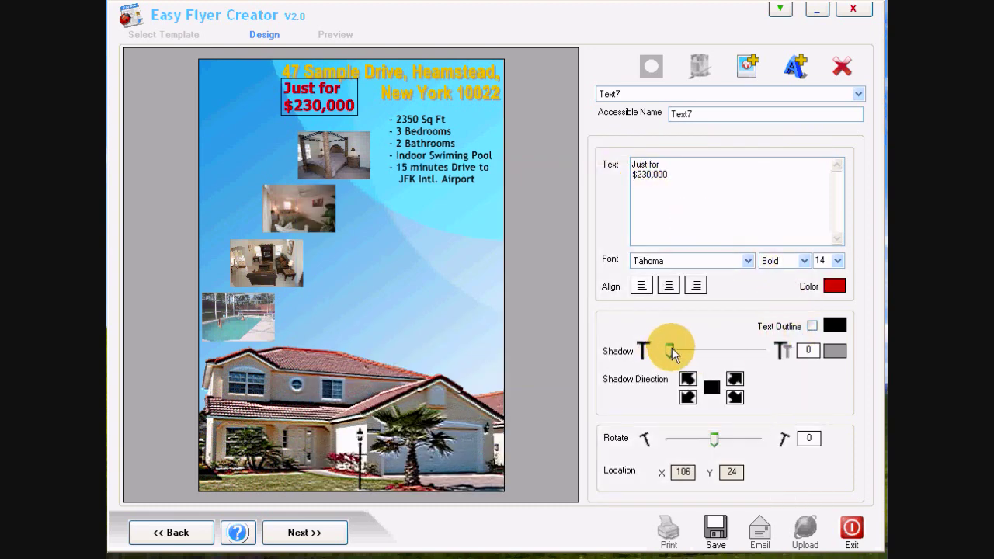
left_click_drag(672, 348, 676, 348)
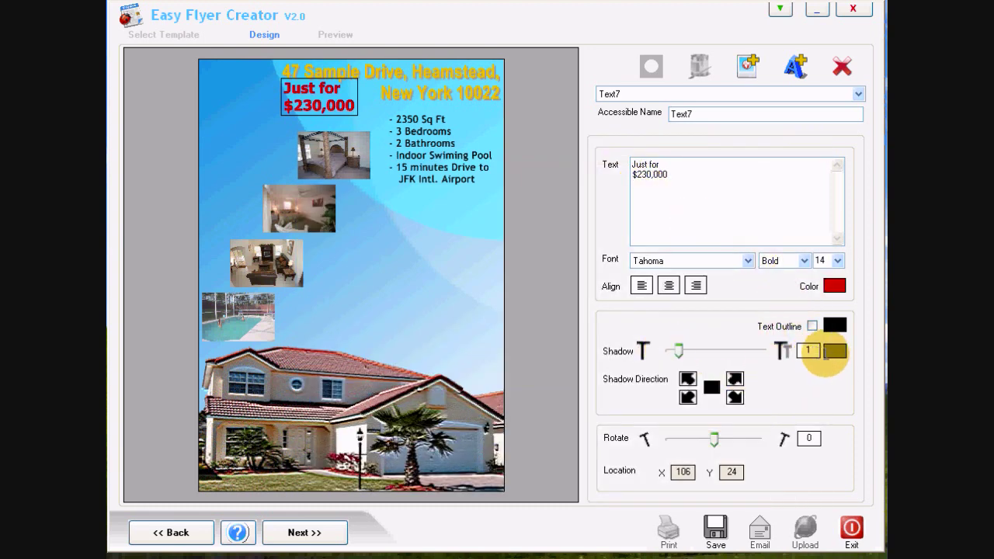
left_click(834, 352)
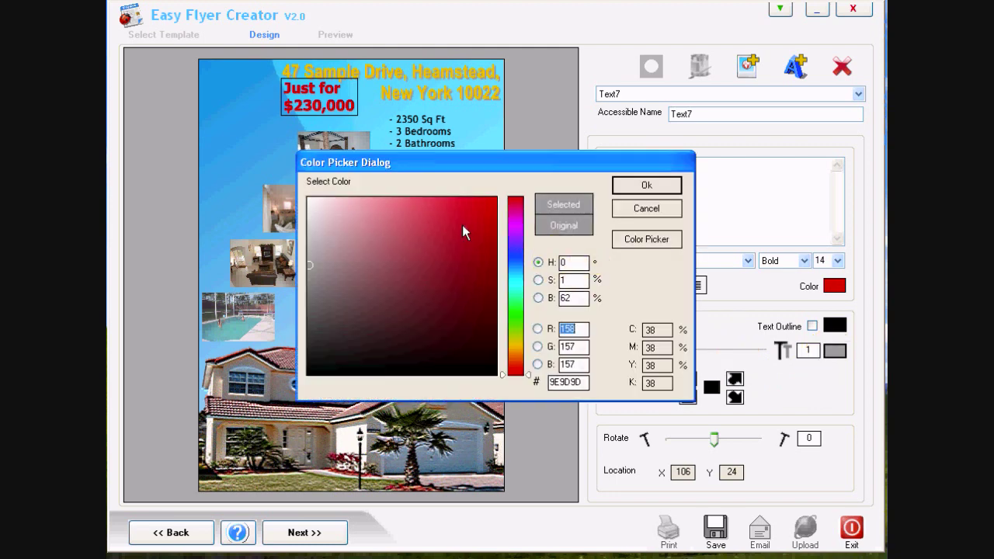
left_click_drag(462, 225, 300, 373)
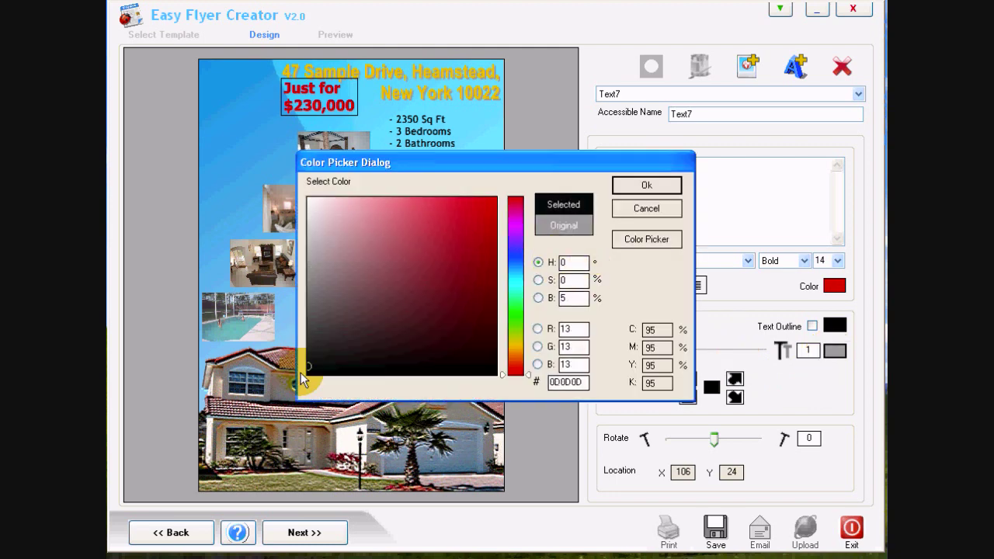
left_click(645, 186)
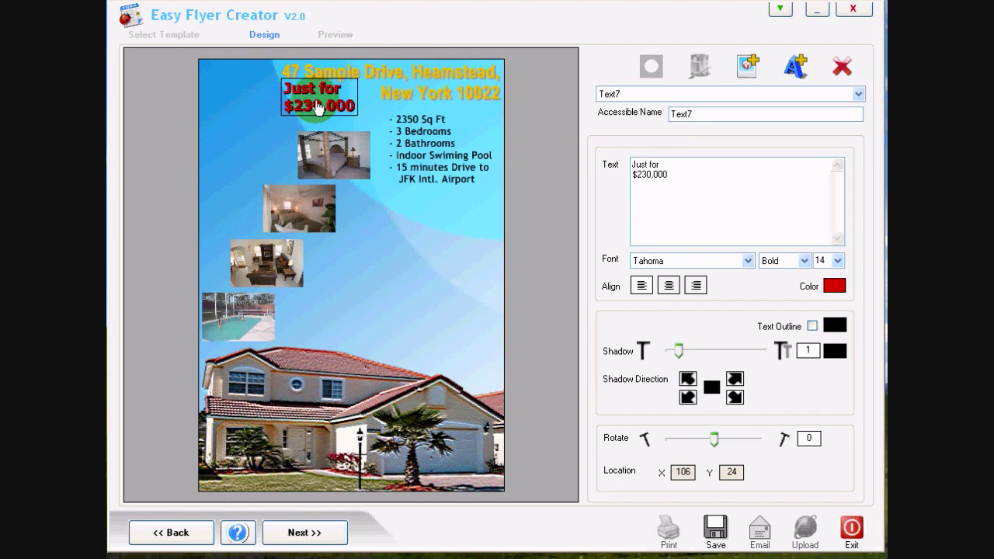
Move the red price text into the flyer's top-left corner.
left_click_drag(318, 107, 254, 93)
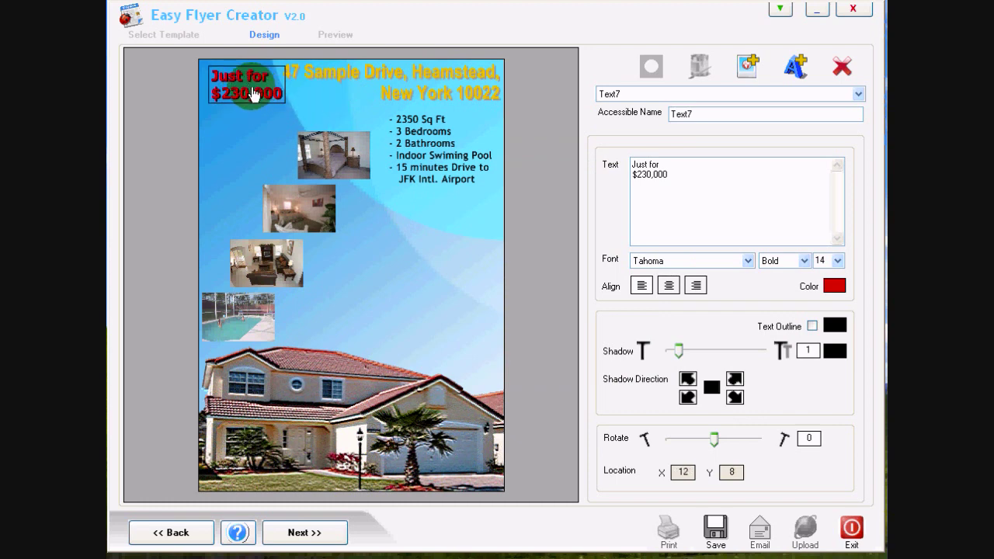
left_click_drag(254, 93, 264, 93)
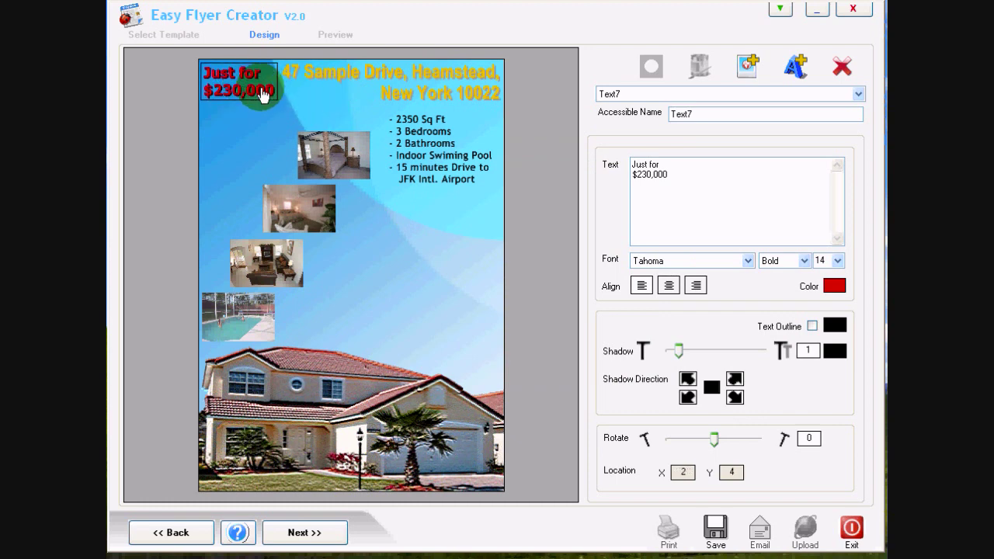
left_click(797, 66)
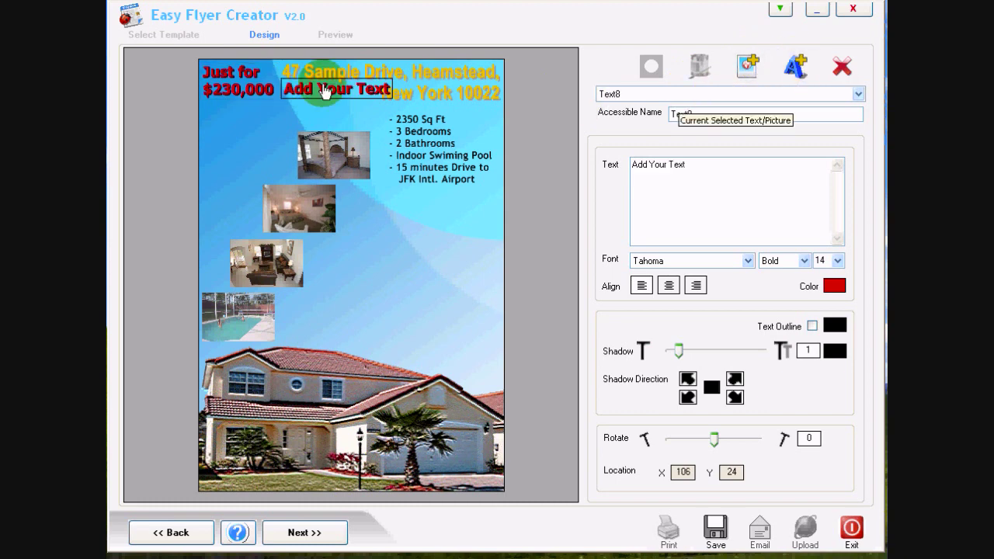
Add the slogan 'You can not get any better deal in town' below the price.
left_click(335, 93)
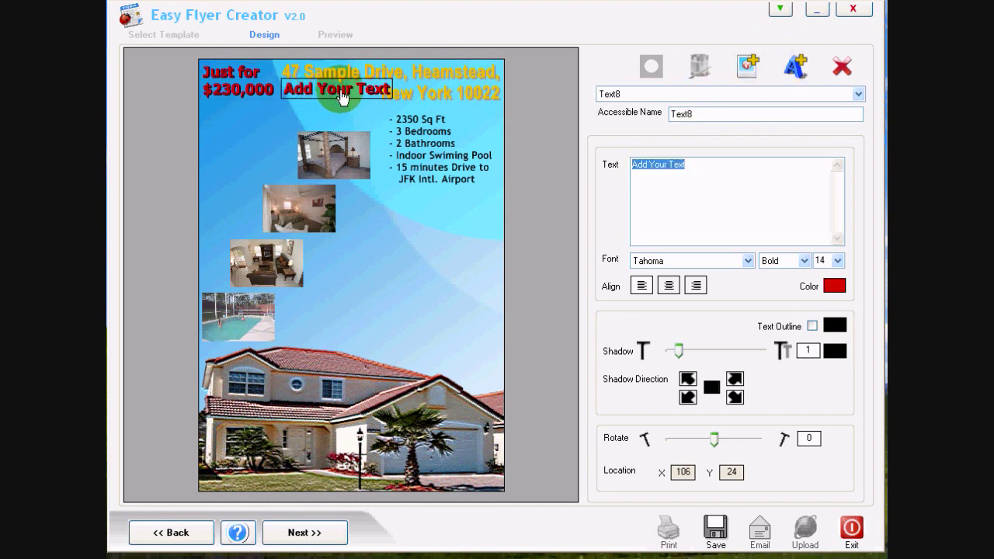
type("You can not get any better deal in town")
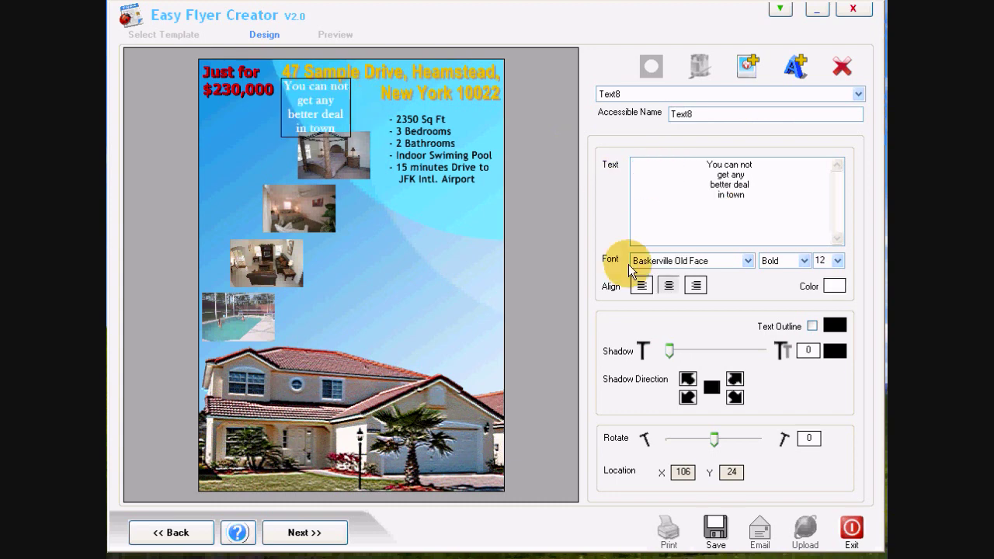
left_click(308, 110)
left_click_drag(307, 110, 234, 142)
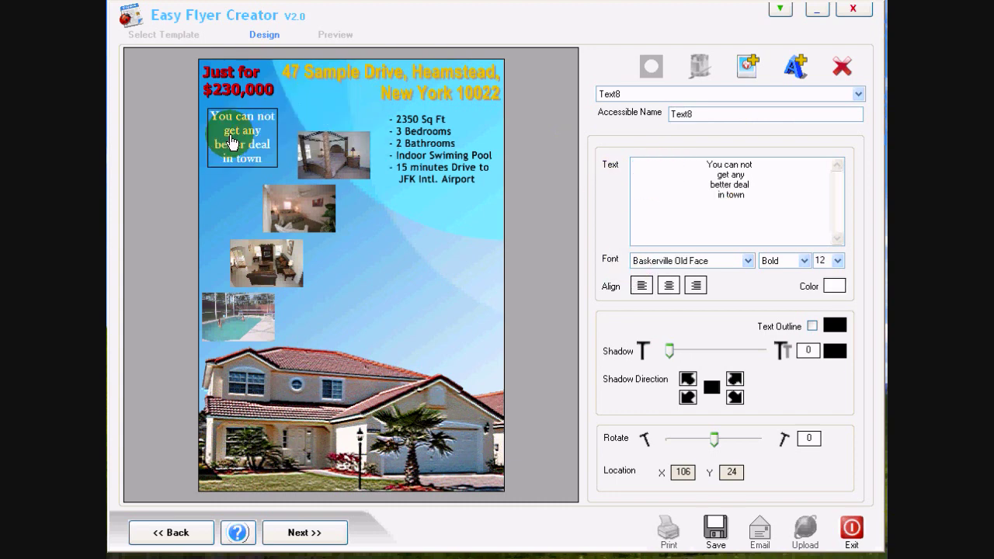
Add a New York Realty contact text block and place it above the house photo.
left_click(795, 66)
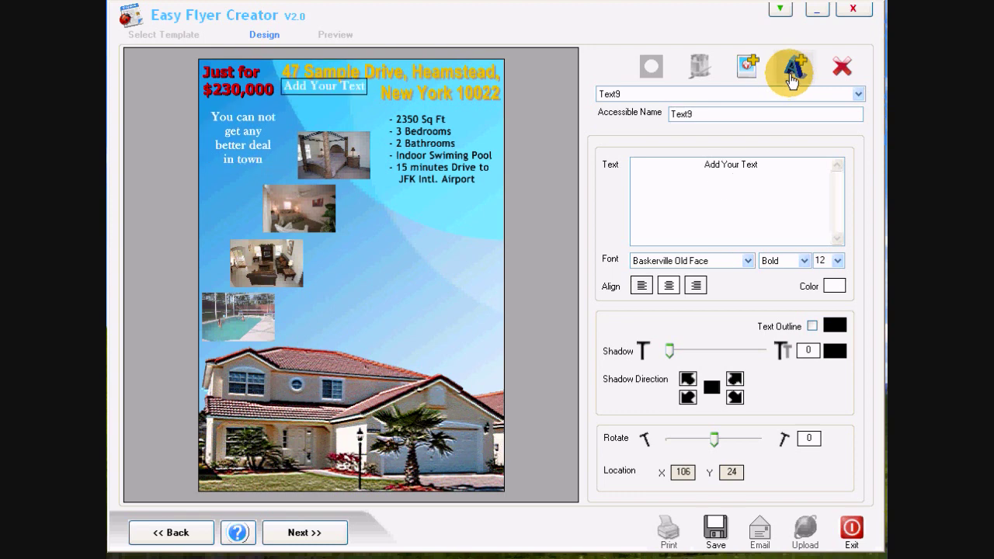
left_click(345, 91)
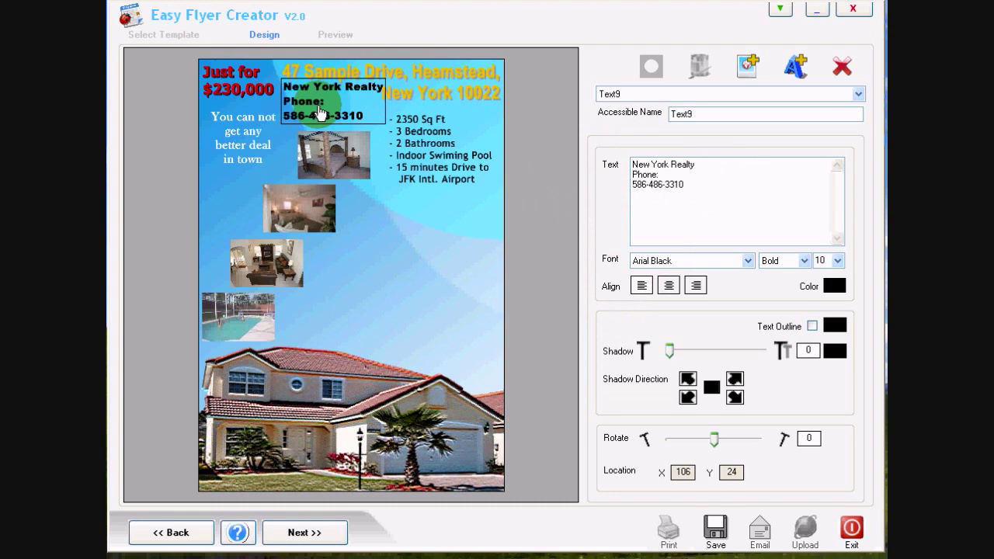
mouse_move(320, 114)
left_mouse_down()
mouse_move(328, 266)
mouse_move(395, 321)
mouse_move(407, 350)
left_mouse_up()
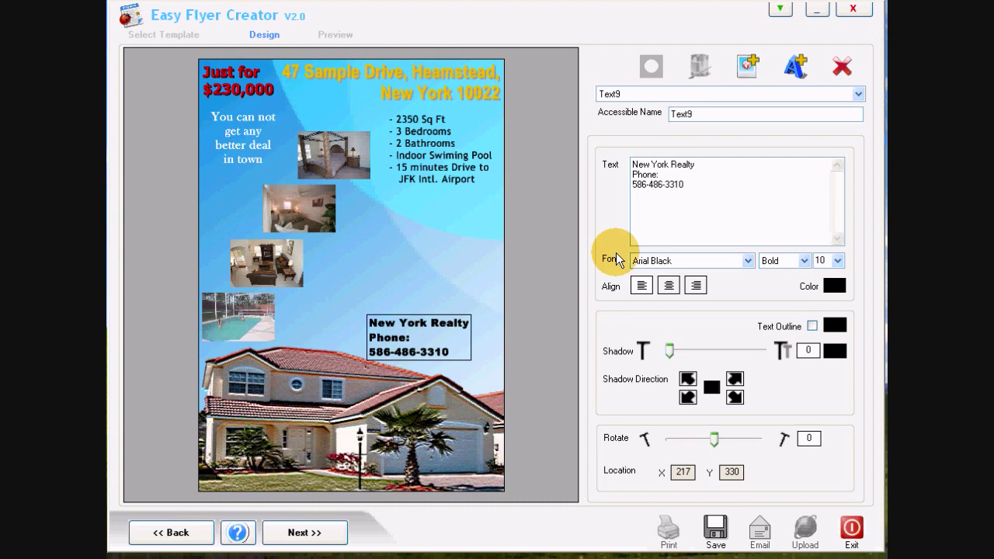
left_click(746, 69)
Insert Logo.jpg and position it just above the New York Realty contact.
left_click(429, 256)
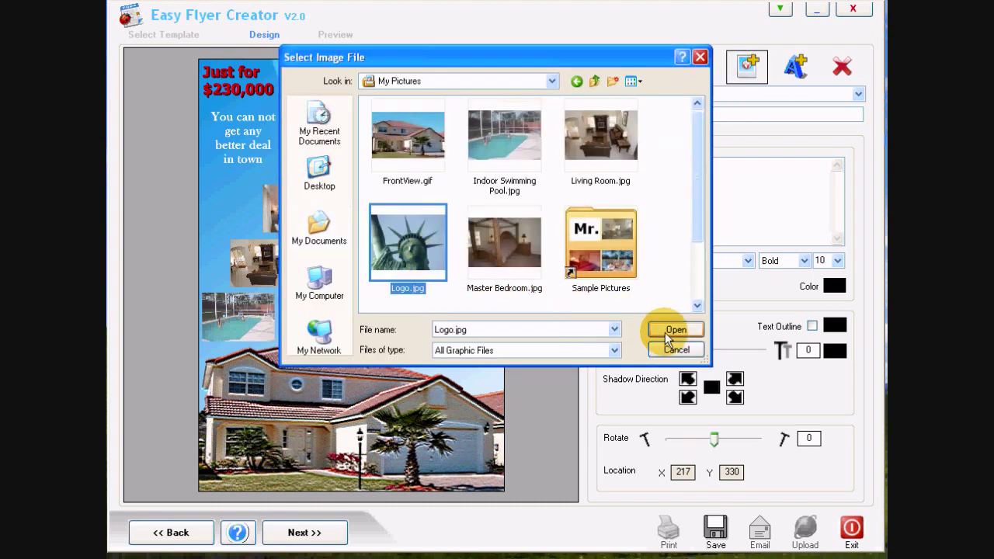
left_click(670, 329)
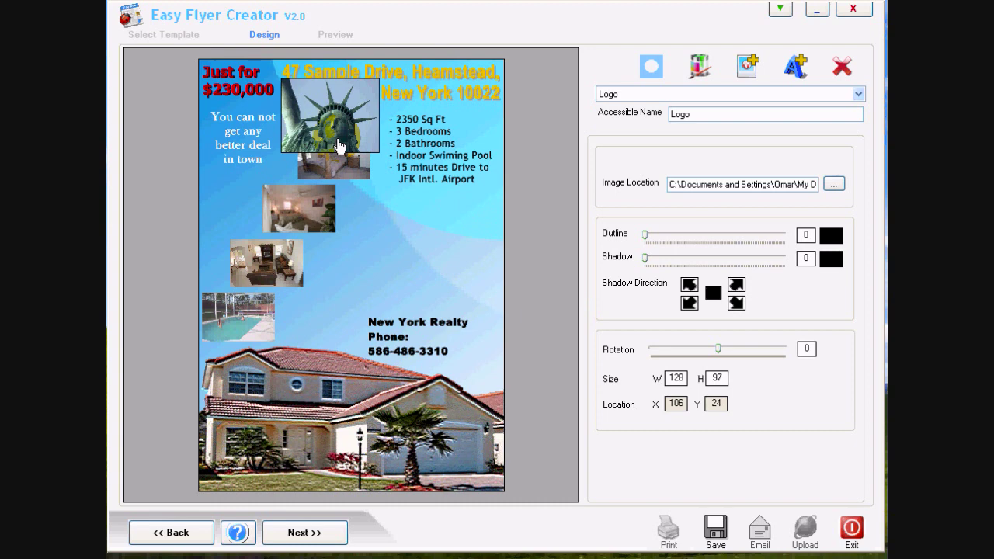
left_click_drag(339, 146, 415, 286)
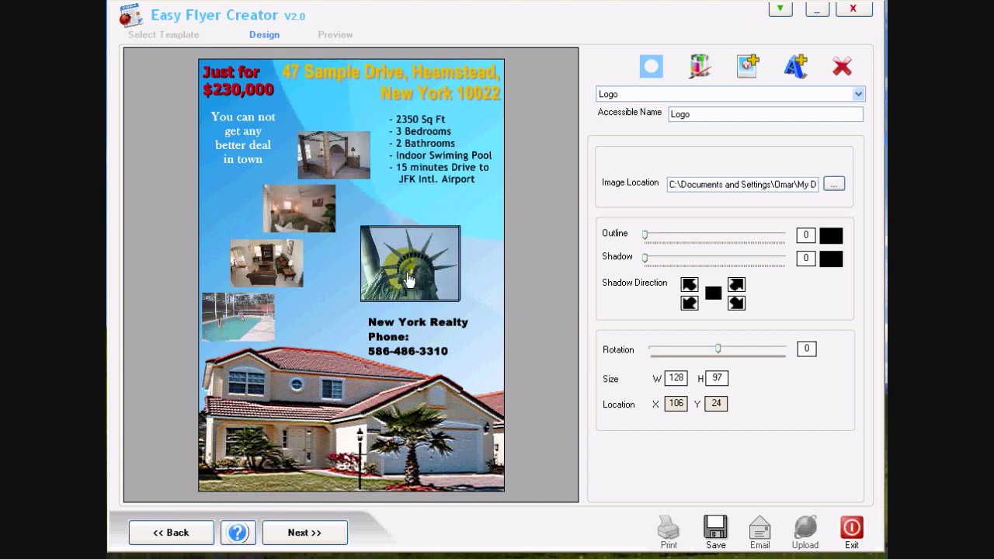
left_click_drag(415, 285, 414, 279)
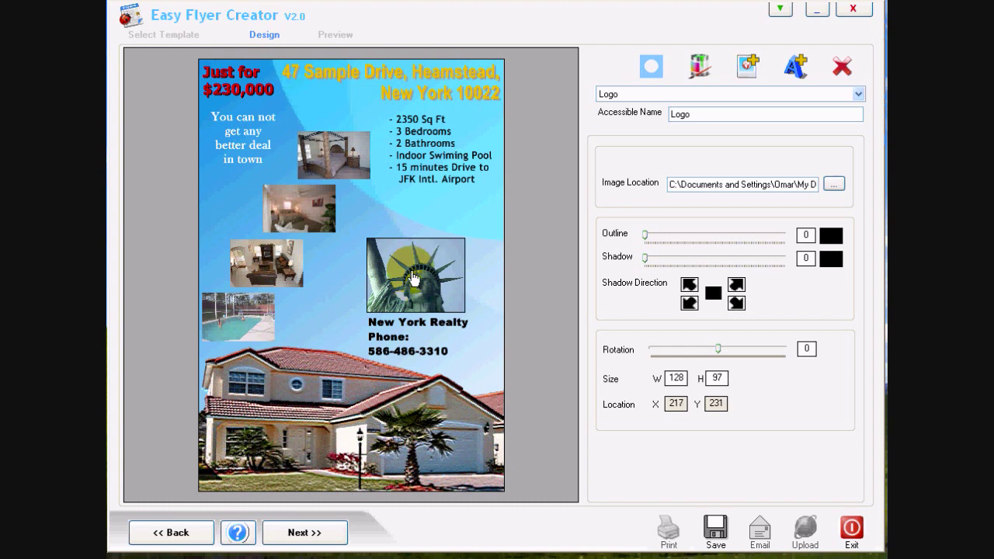
Apply the soft-edged AMSK0081 mask to the logo.
left_click(649, 75)
left_click(650, 73)
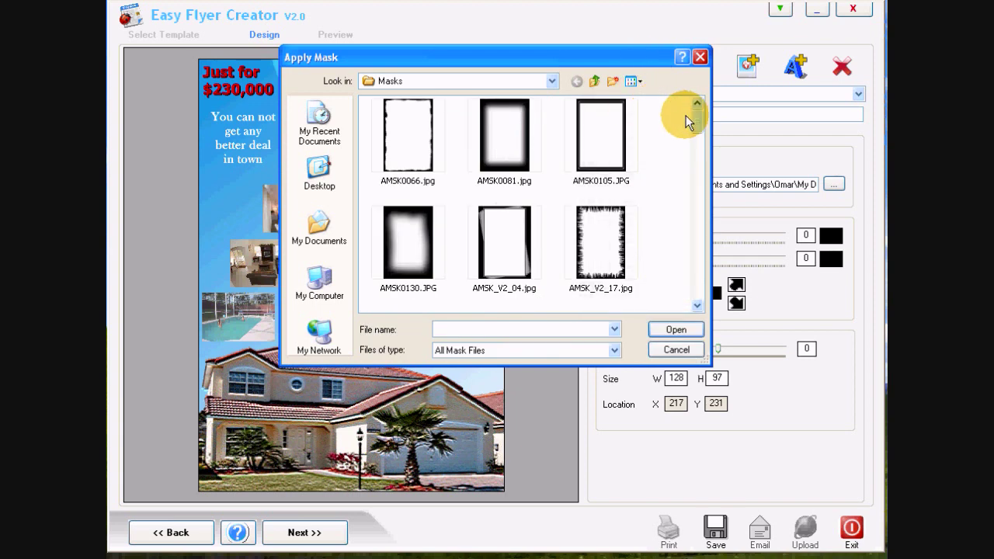
left_click_drag(696, 120, 690, 165)
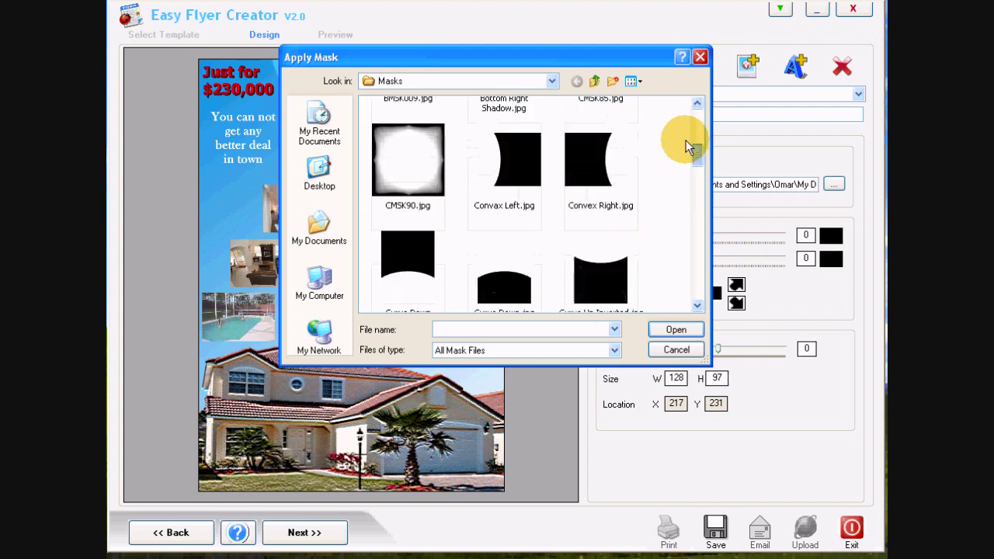
left_click_drag(689, 163, 683, 111)
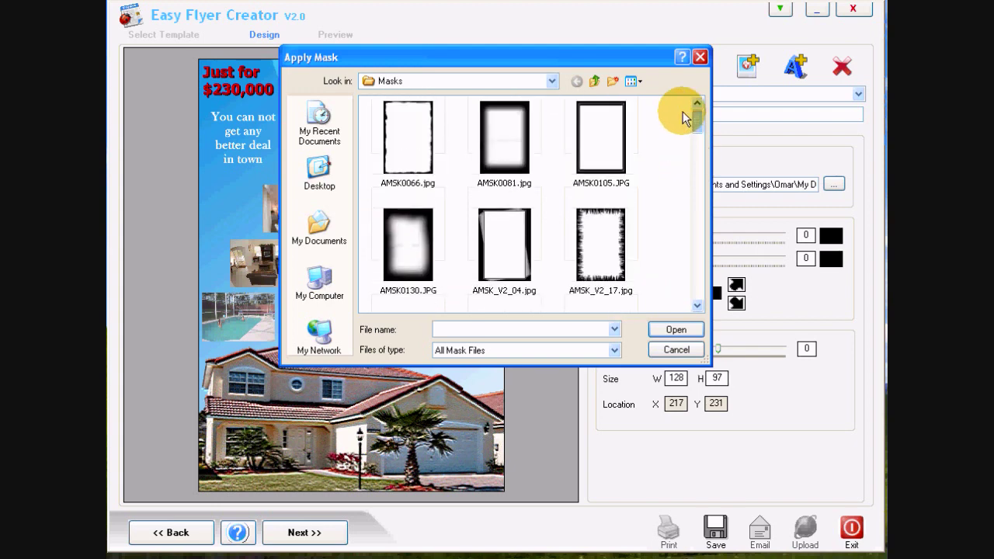
left_click(514, 121)
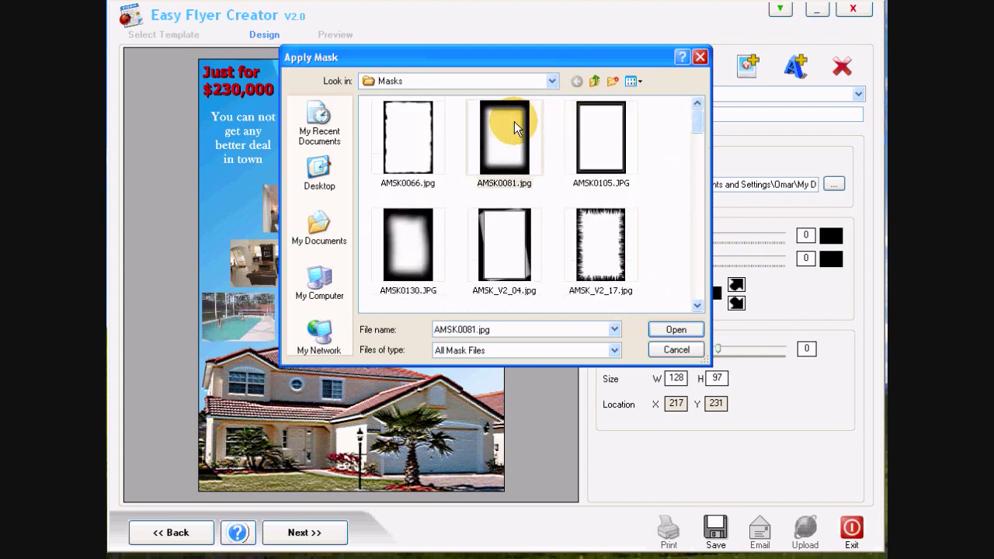
left_click(672, 329)
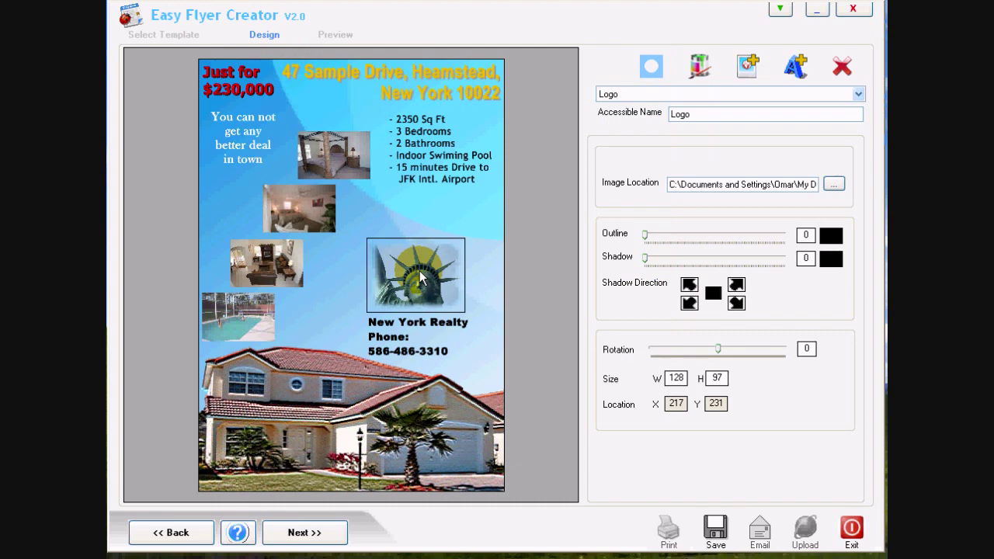
Advance with Next to the Preview stage to view the finished flyer.
left_click(320, 533)
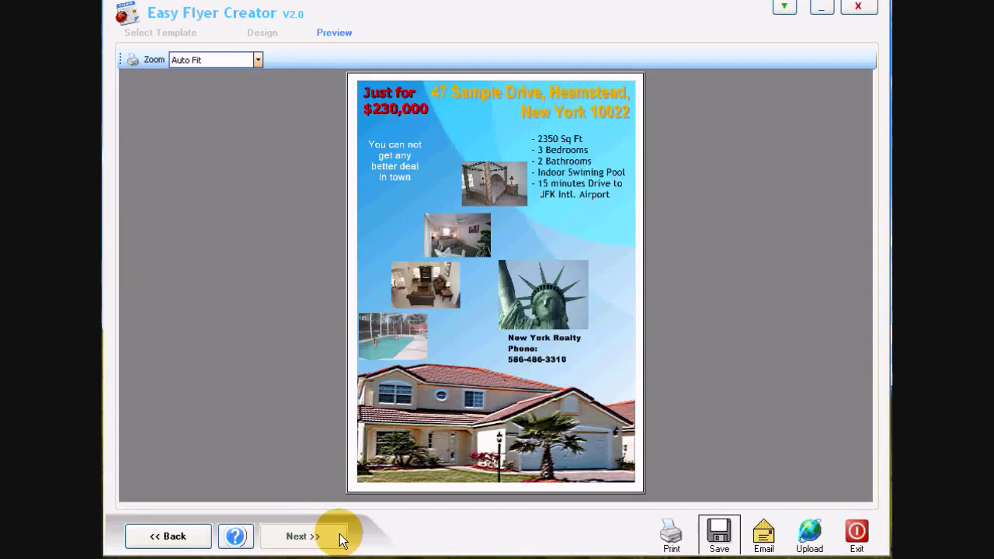